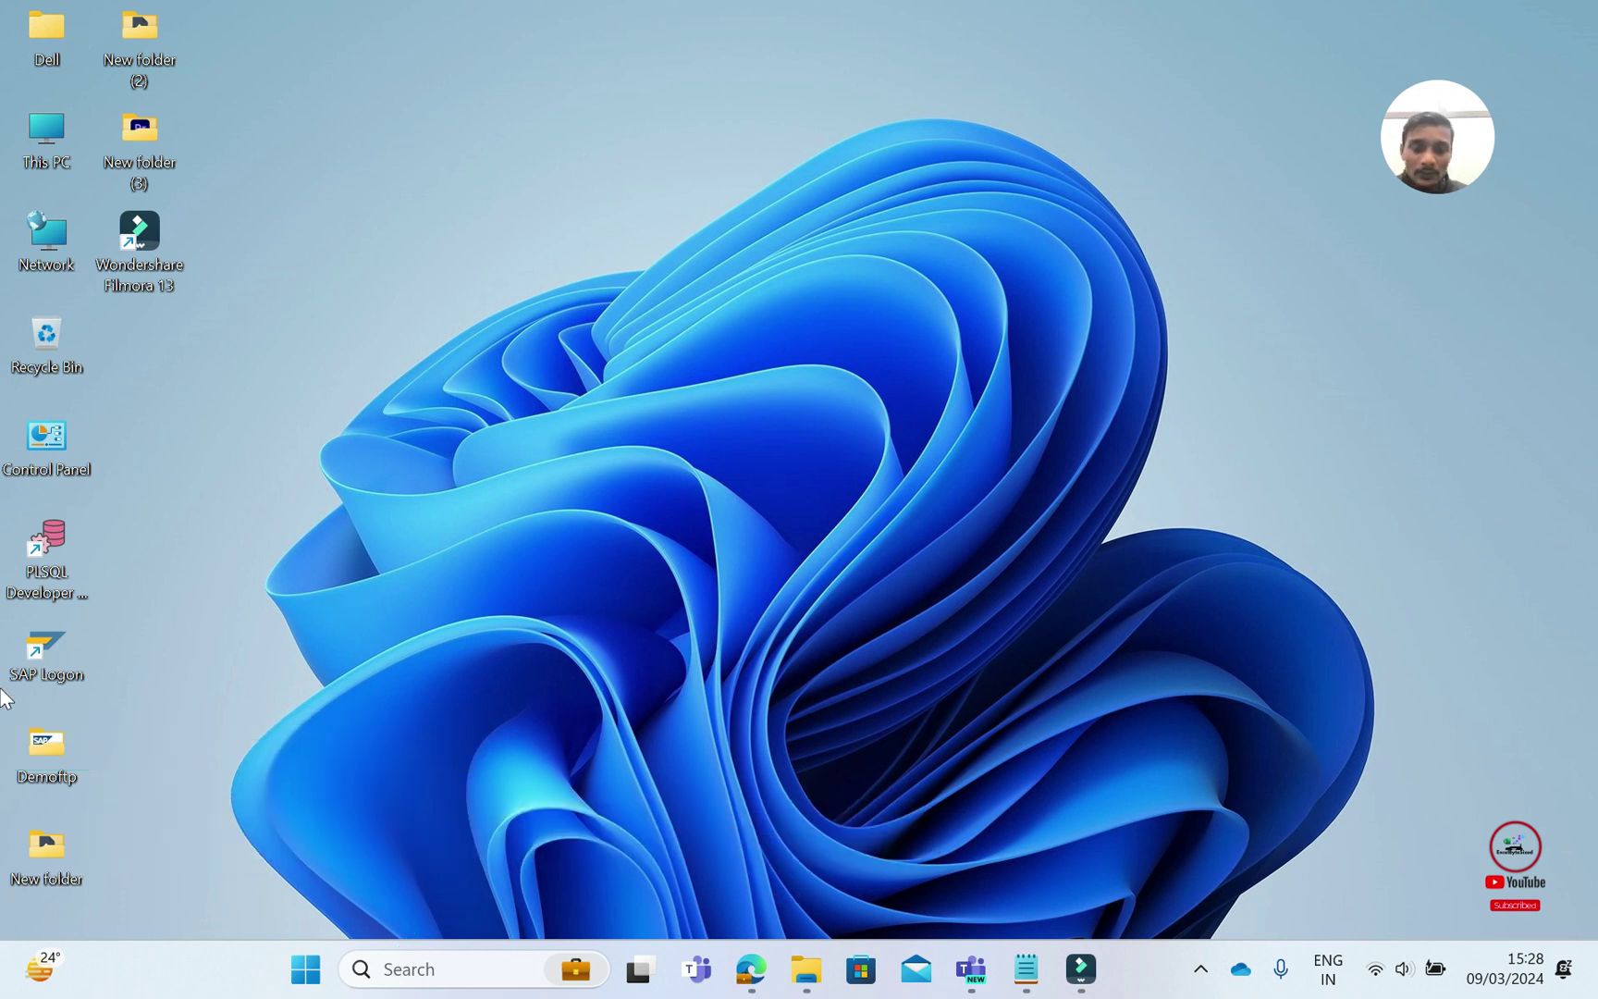
# Launch Google Chrome from the Start menu search
pyautogui.click(302, 978)
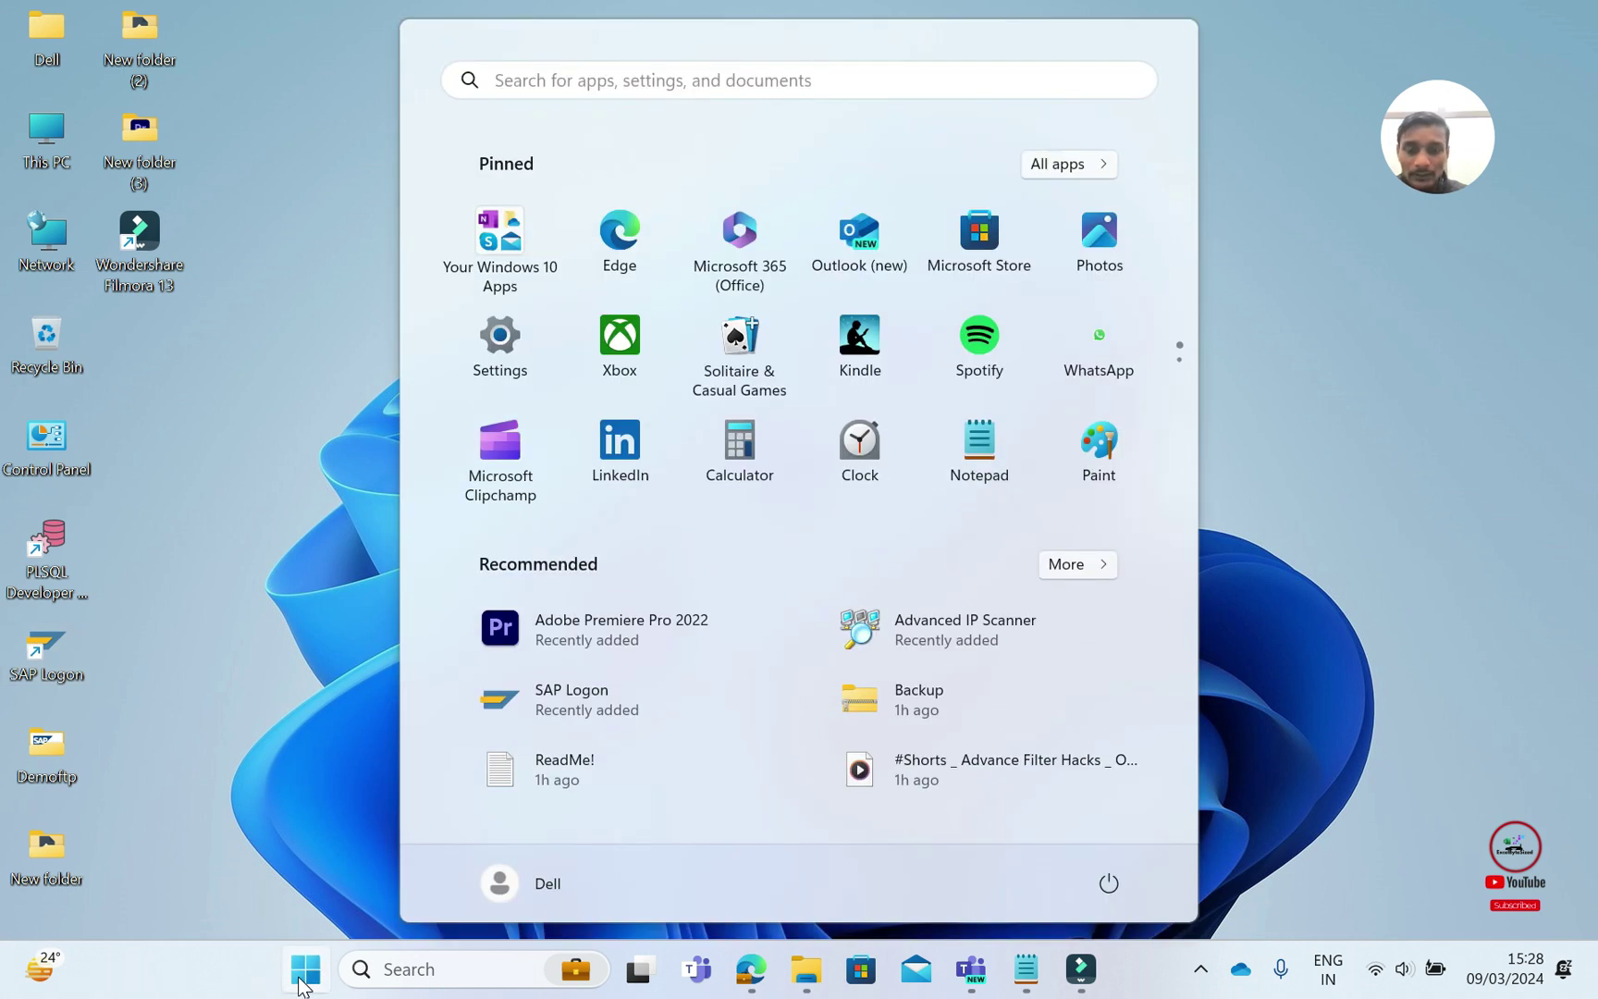
pyautogui.write('chrome')
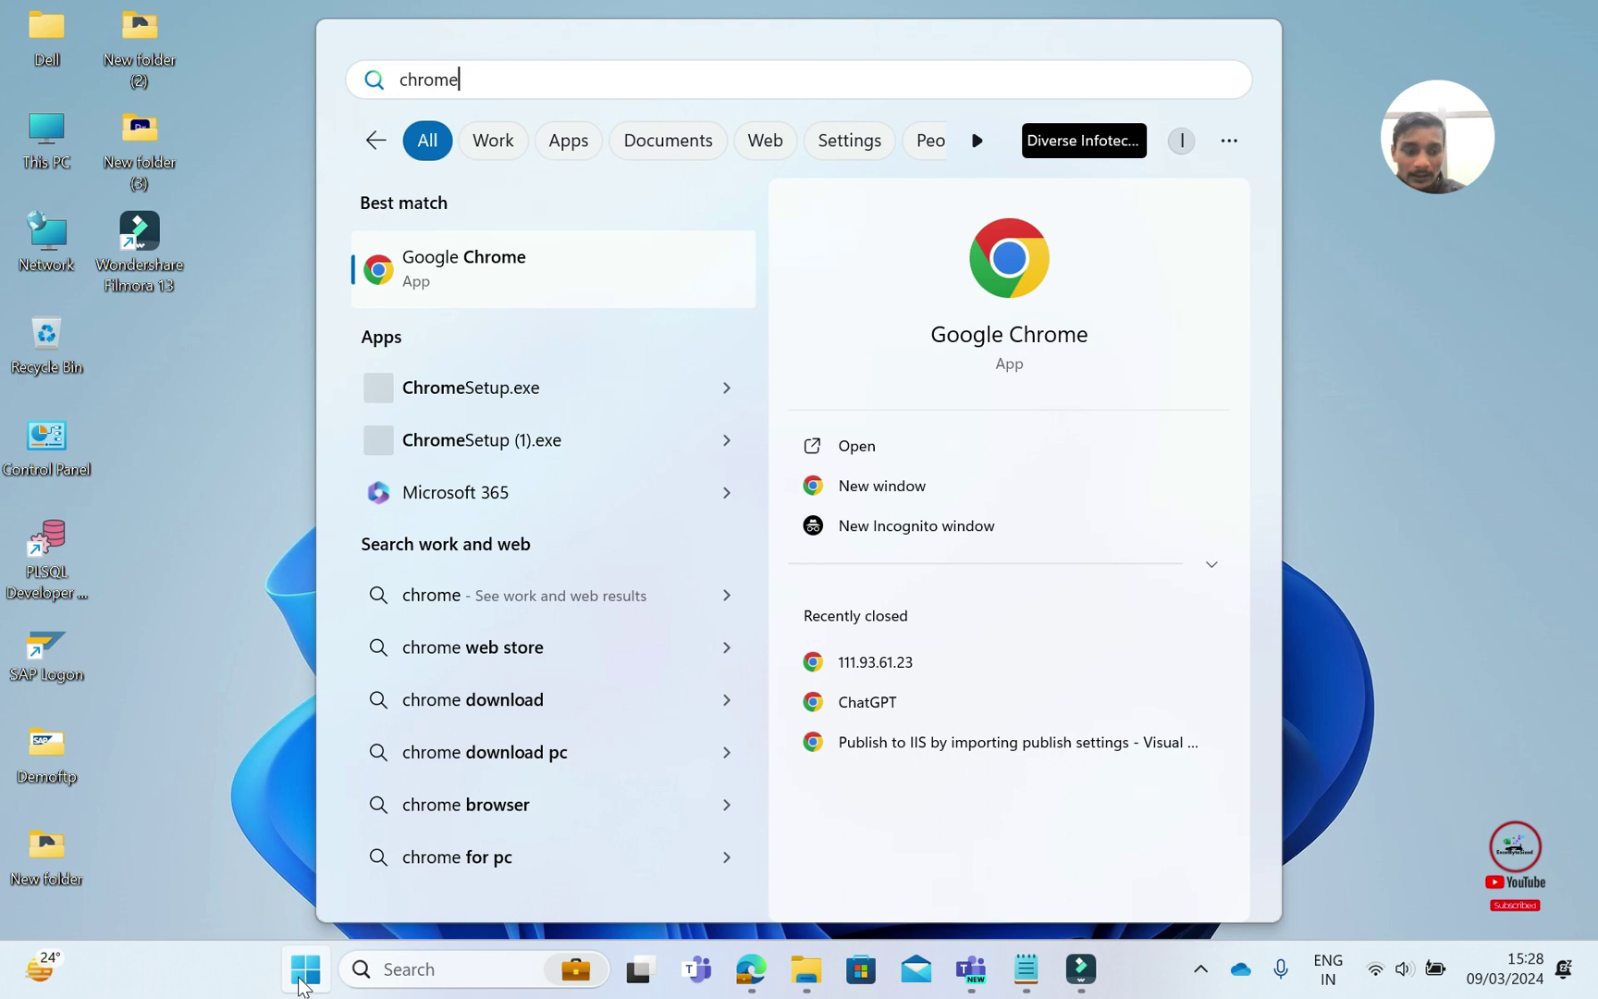
pyautogui.press('Return')
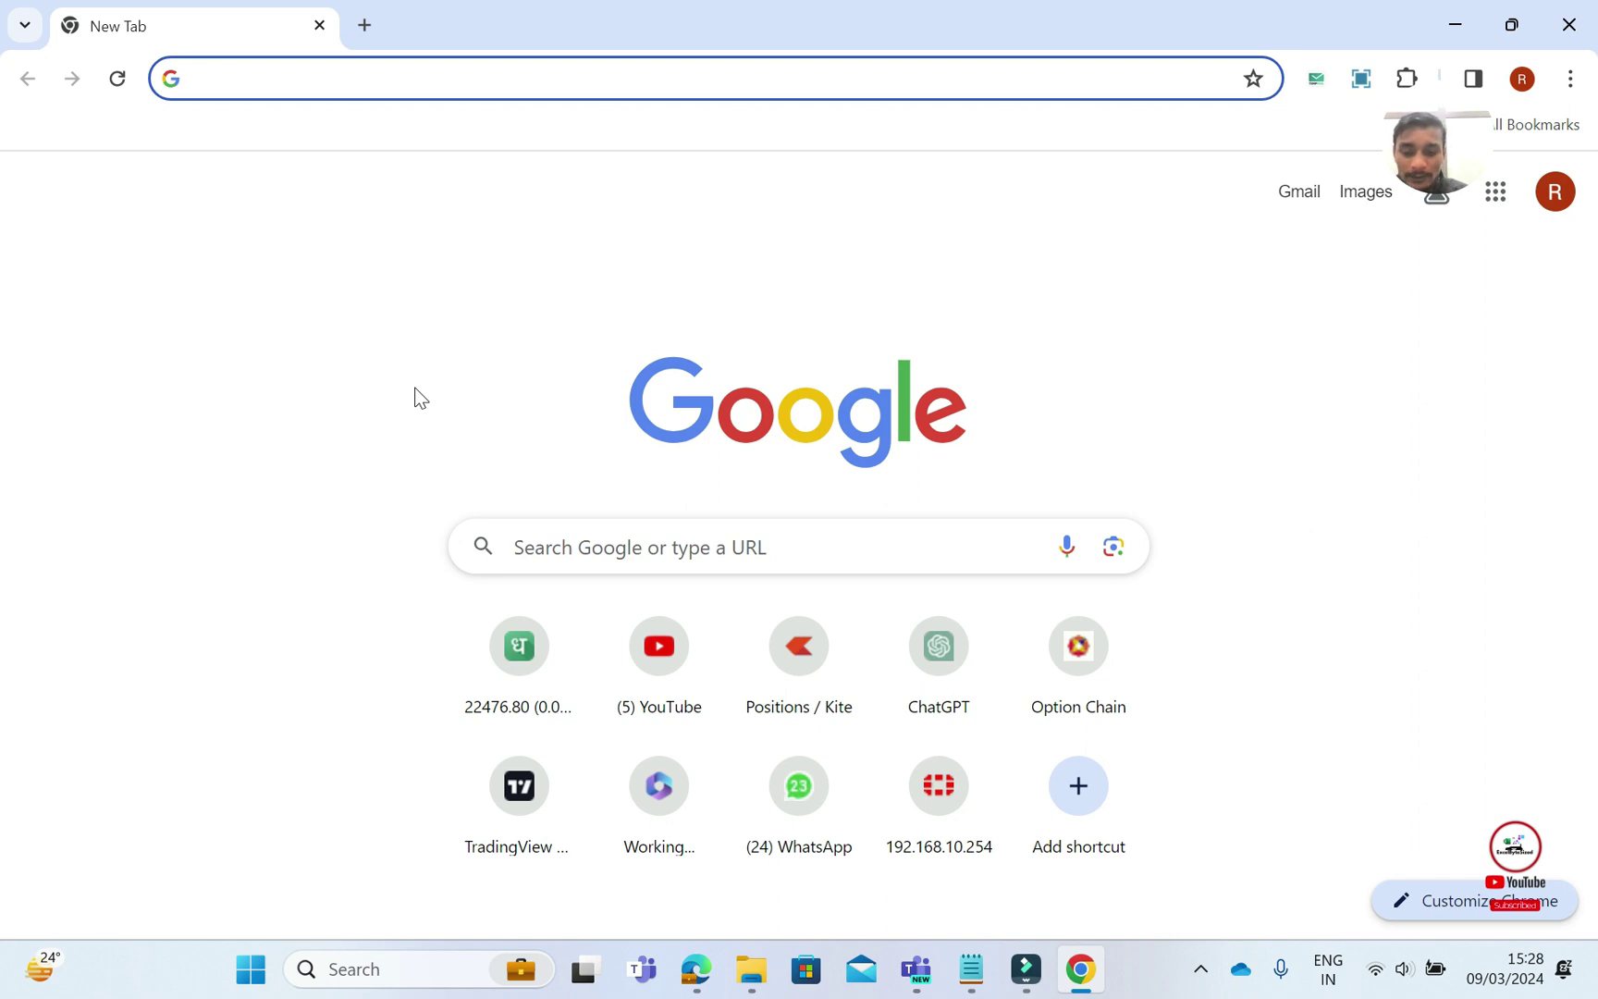
# Search Google for 'sql developer tool download'
pyautogui.write('sql ')
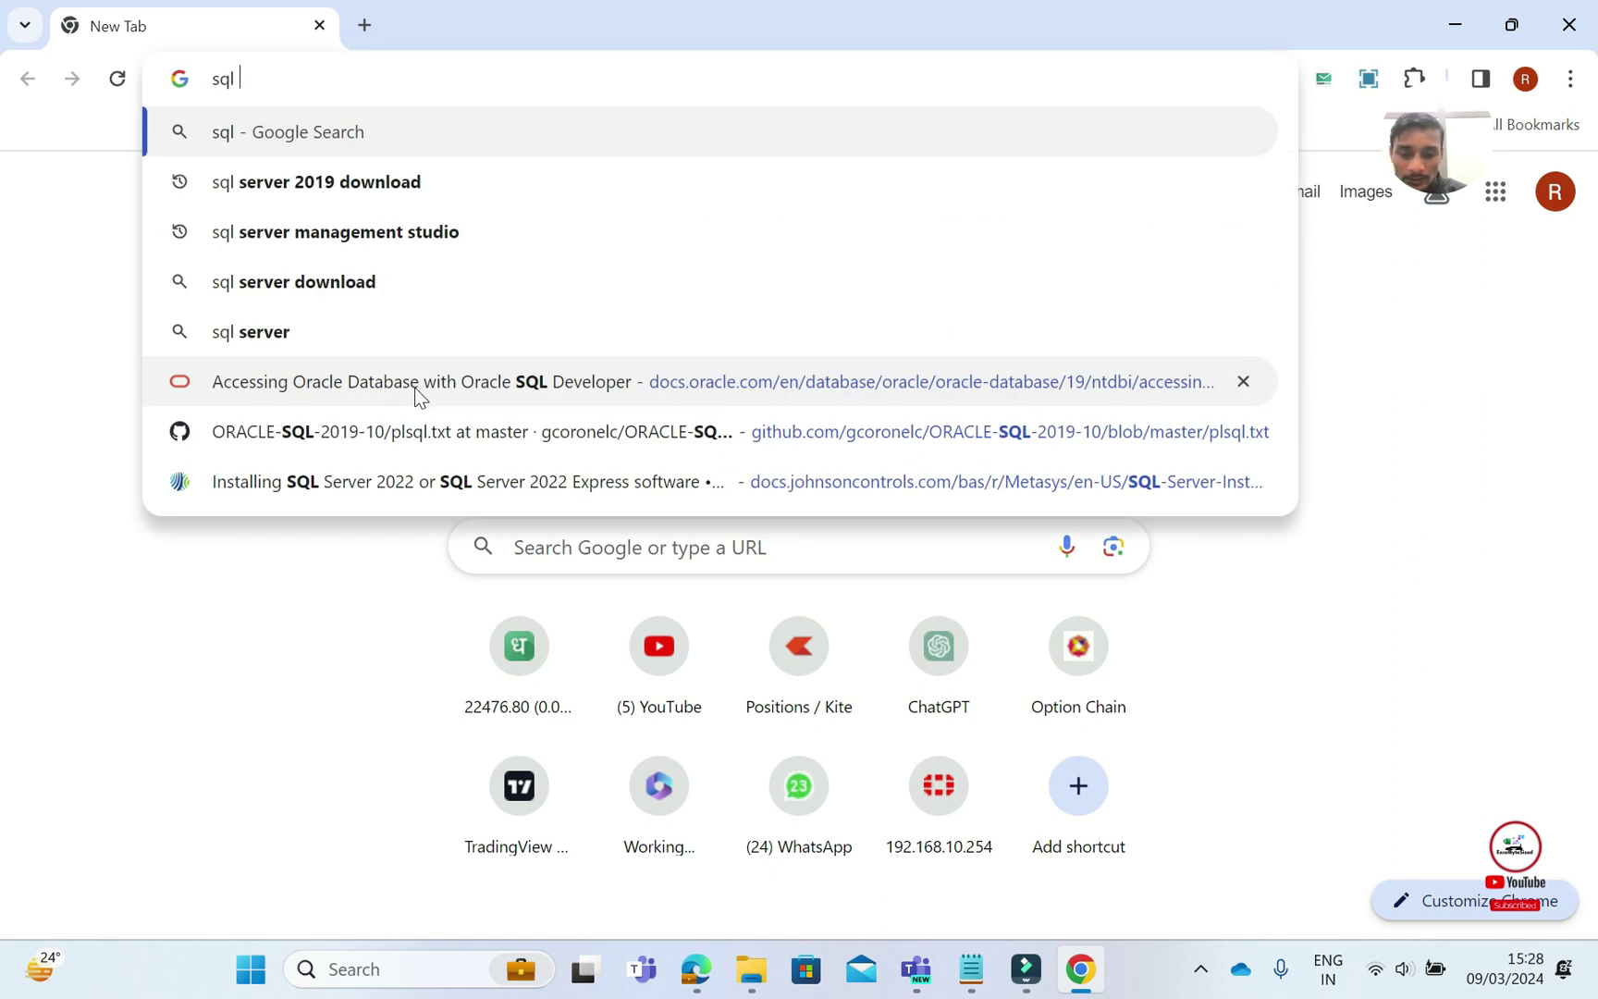
pyautogui.write('del')
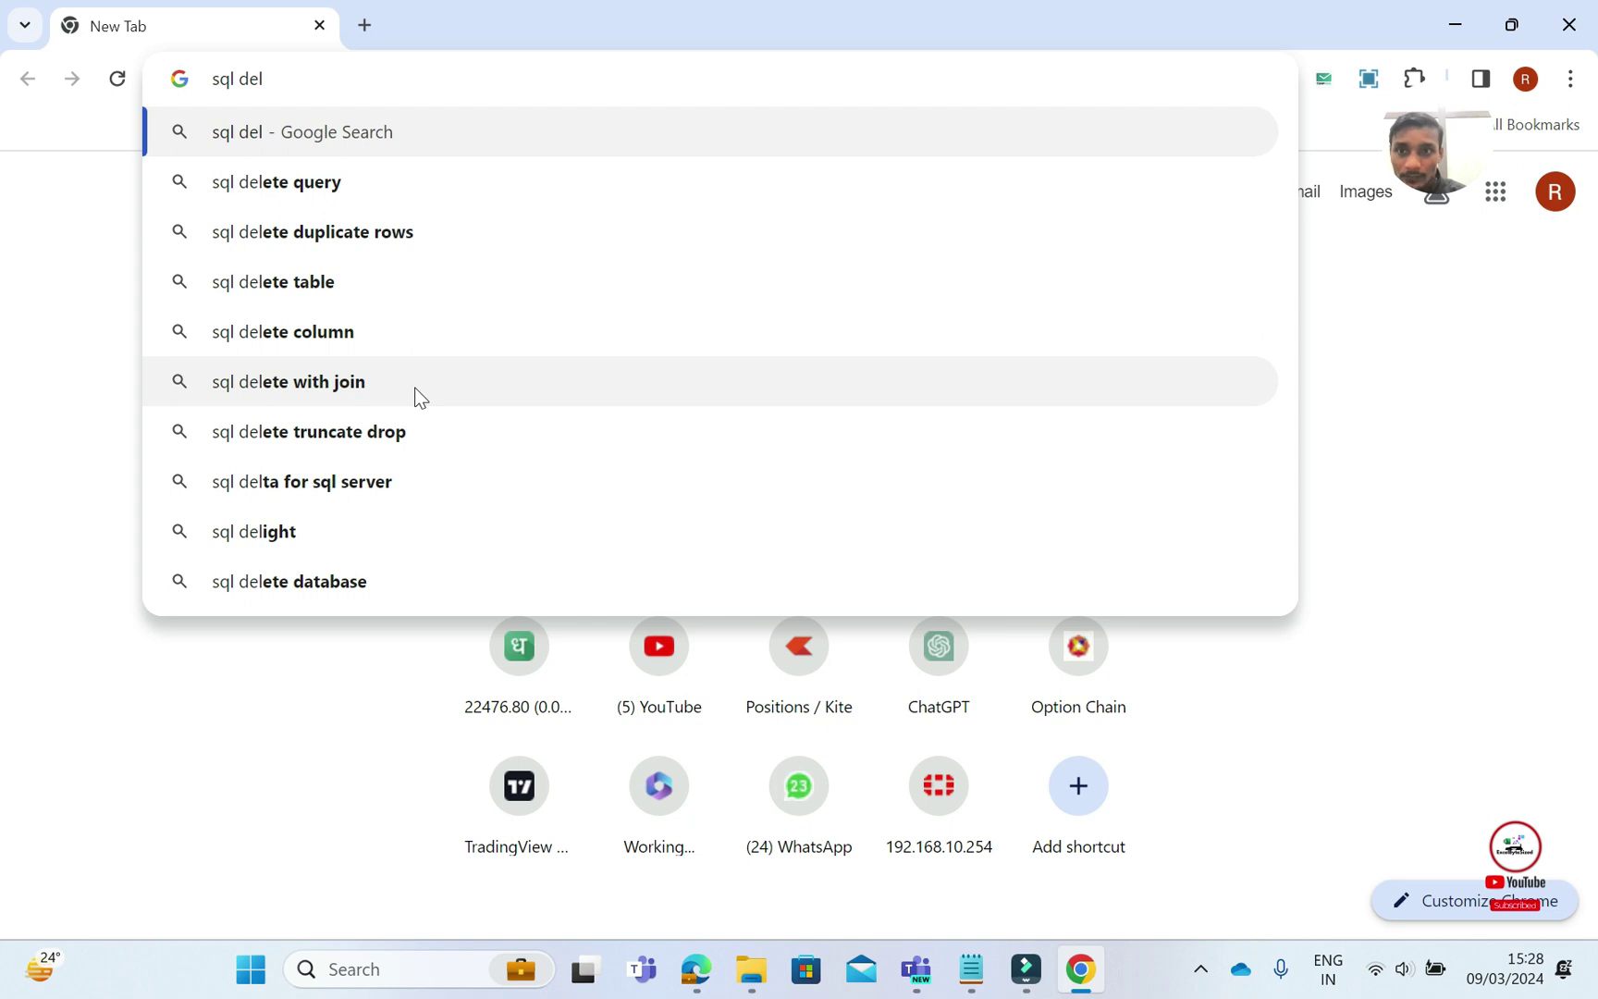
pyautogui.press('BackSpace')
pyautogui.write('vloper')
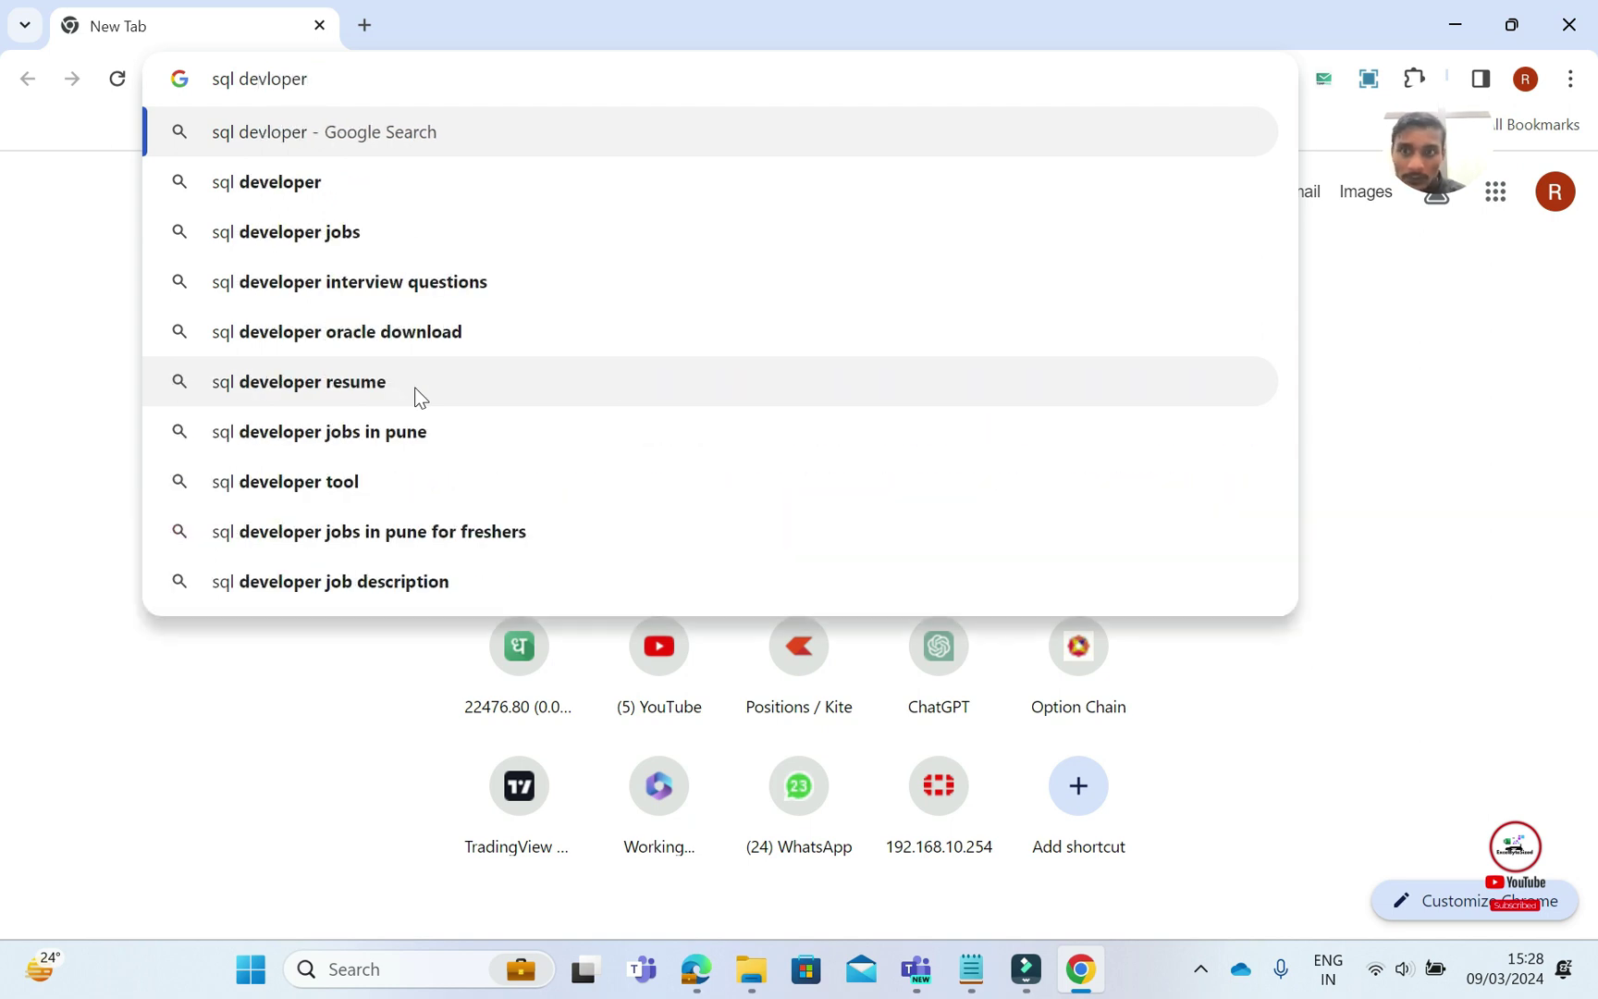
pyautogui.press('Down')
pyautogui.write('to')
pyautogui.press('Right')
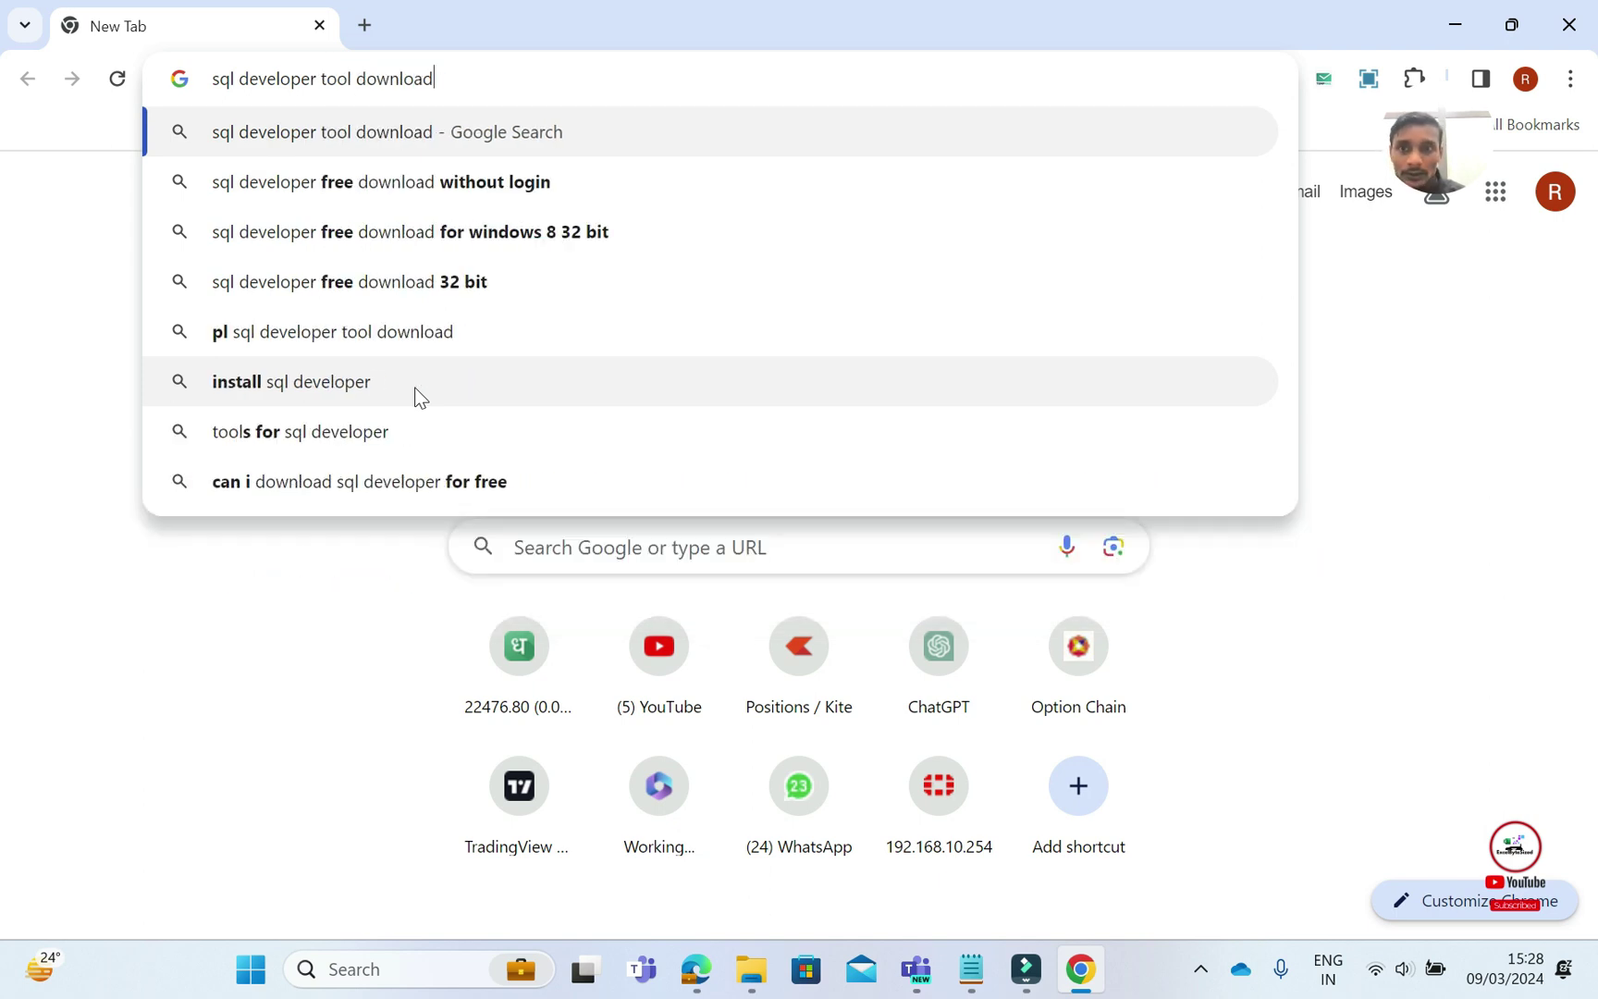
pyautogui.press('Return')
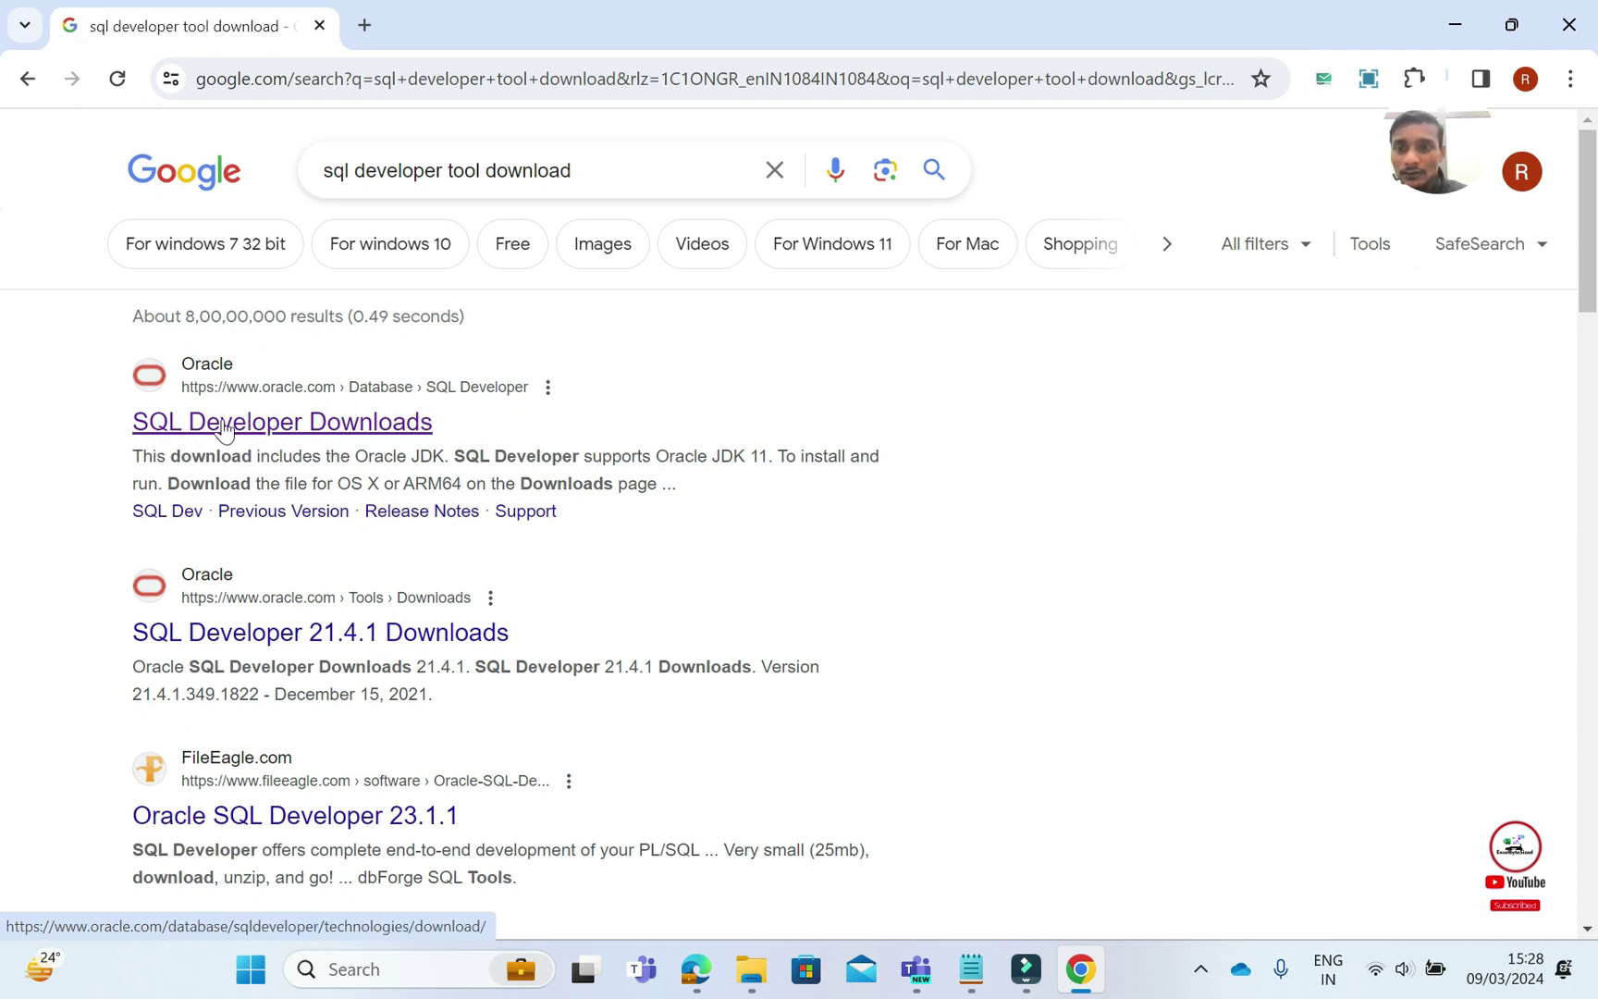
# Open Oracle's SQL Developer Downloads page and dismiss the country-site suggestion popup
pyautogui.click(267, 422)
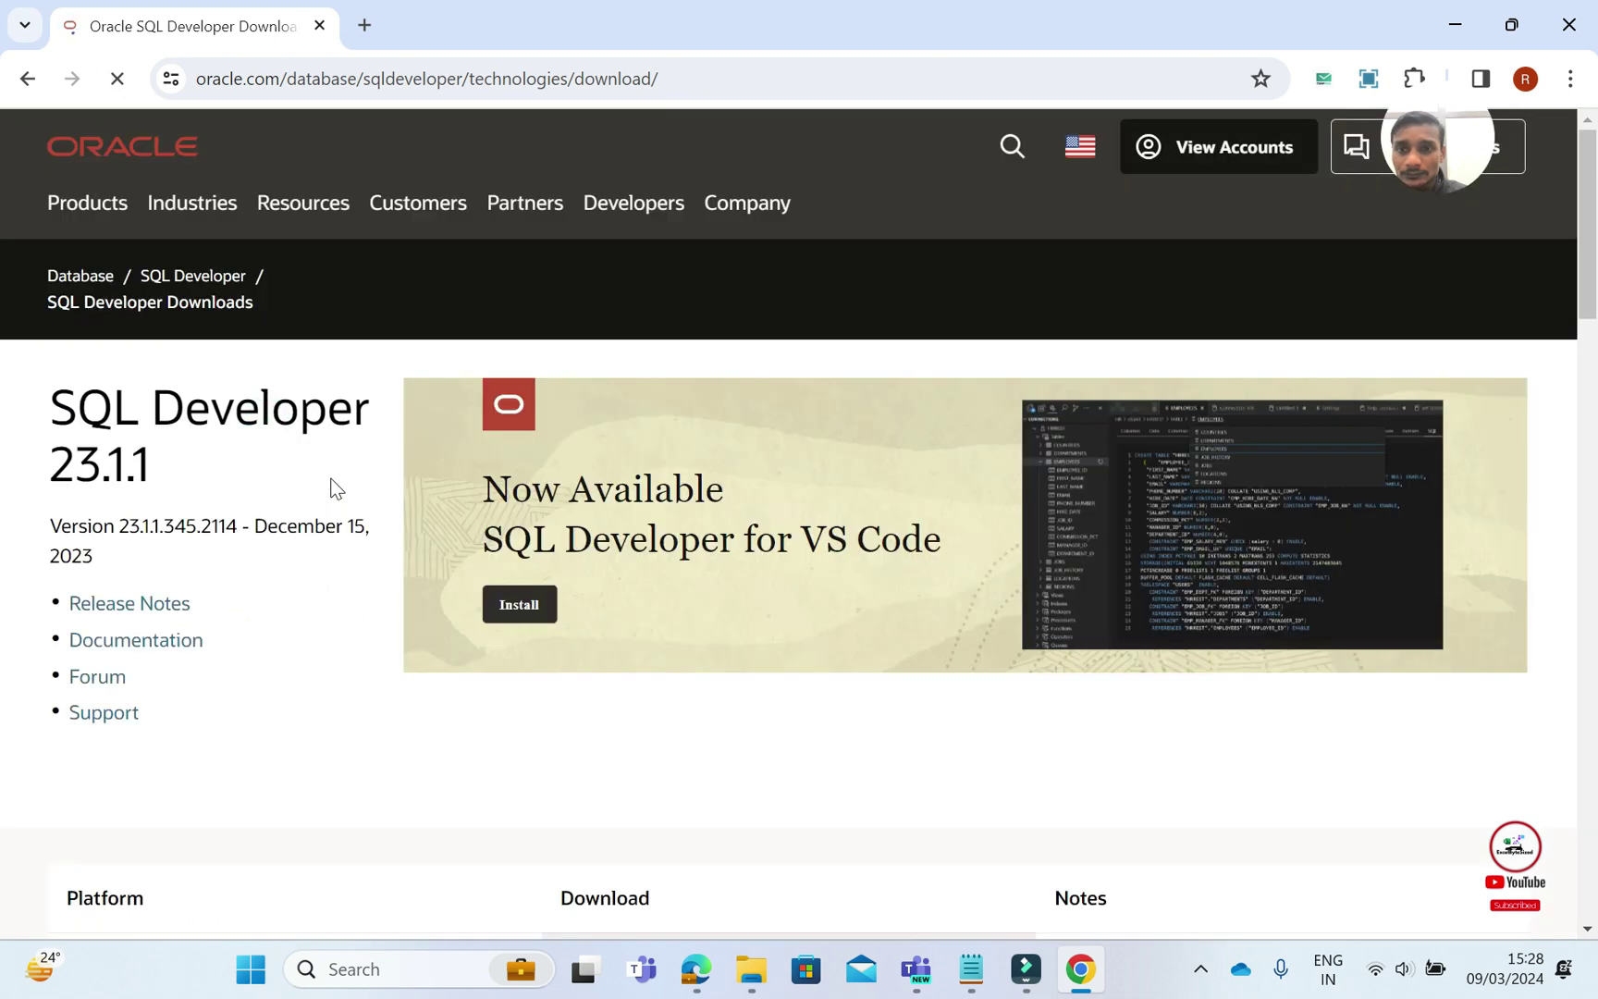
pyautogui.scroll(-9, 336, 488)
pyautogui.scroll(3, 336, 488)
pyautogui.scroll(-2, 336, 488)
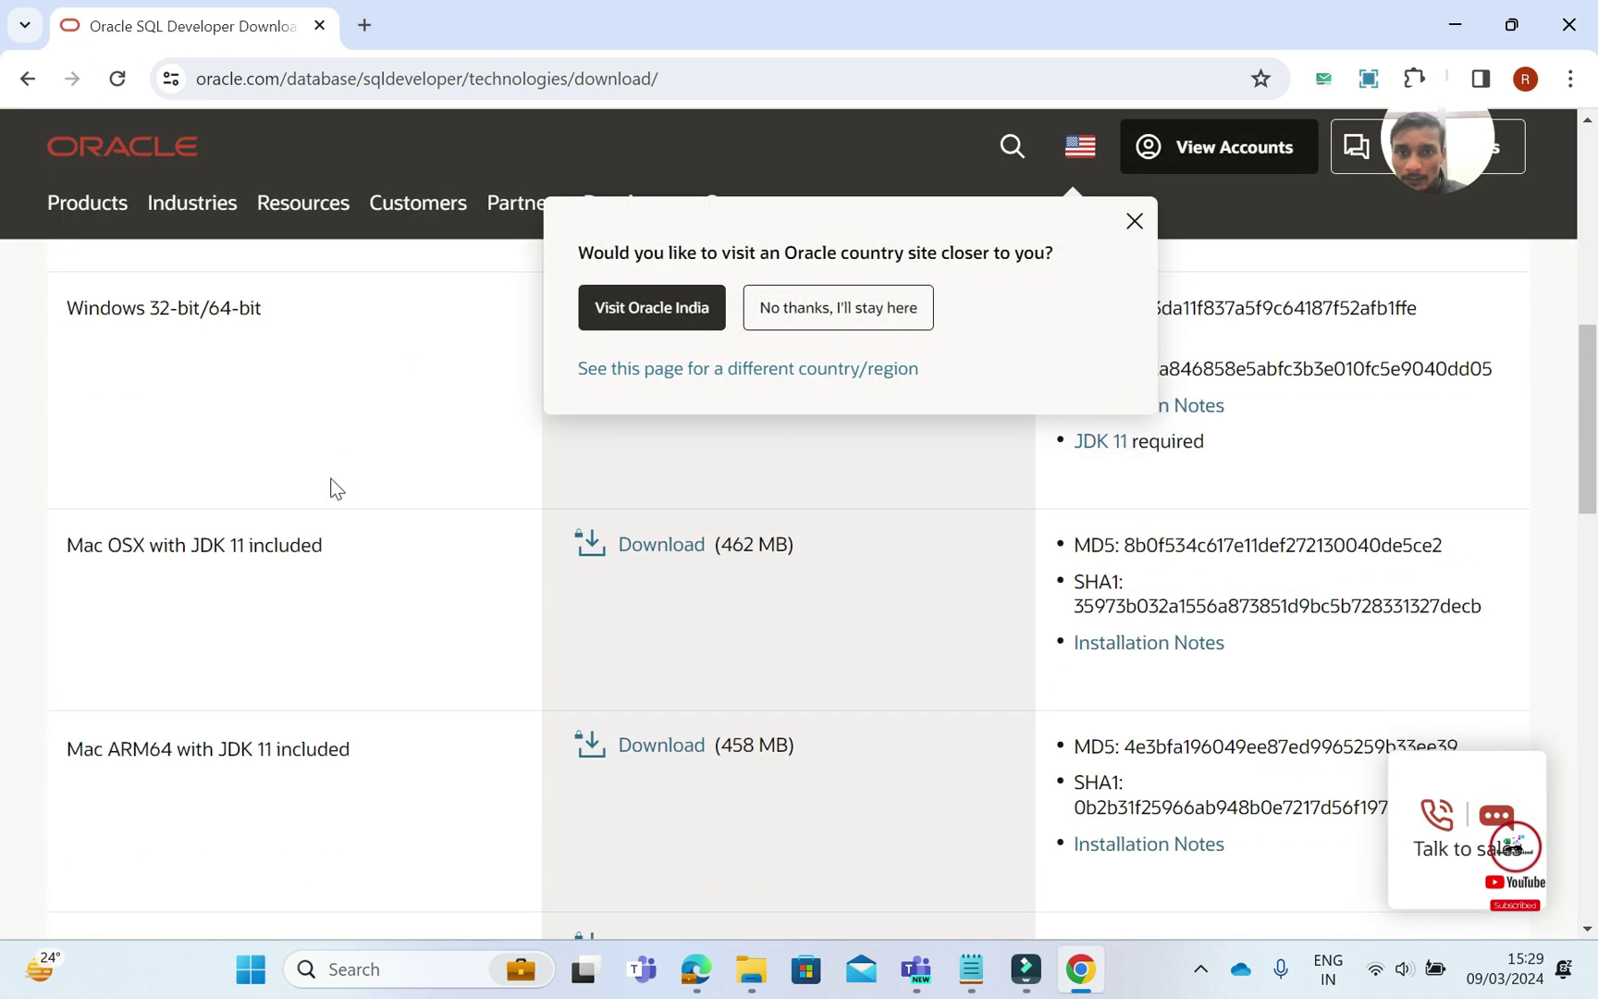
pyautogui.scroll(6, 336, 488)
pyautogui.scroll(-2, 336, 489)
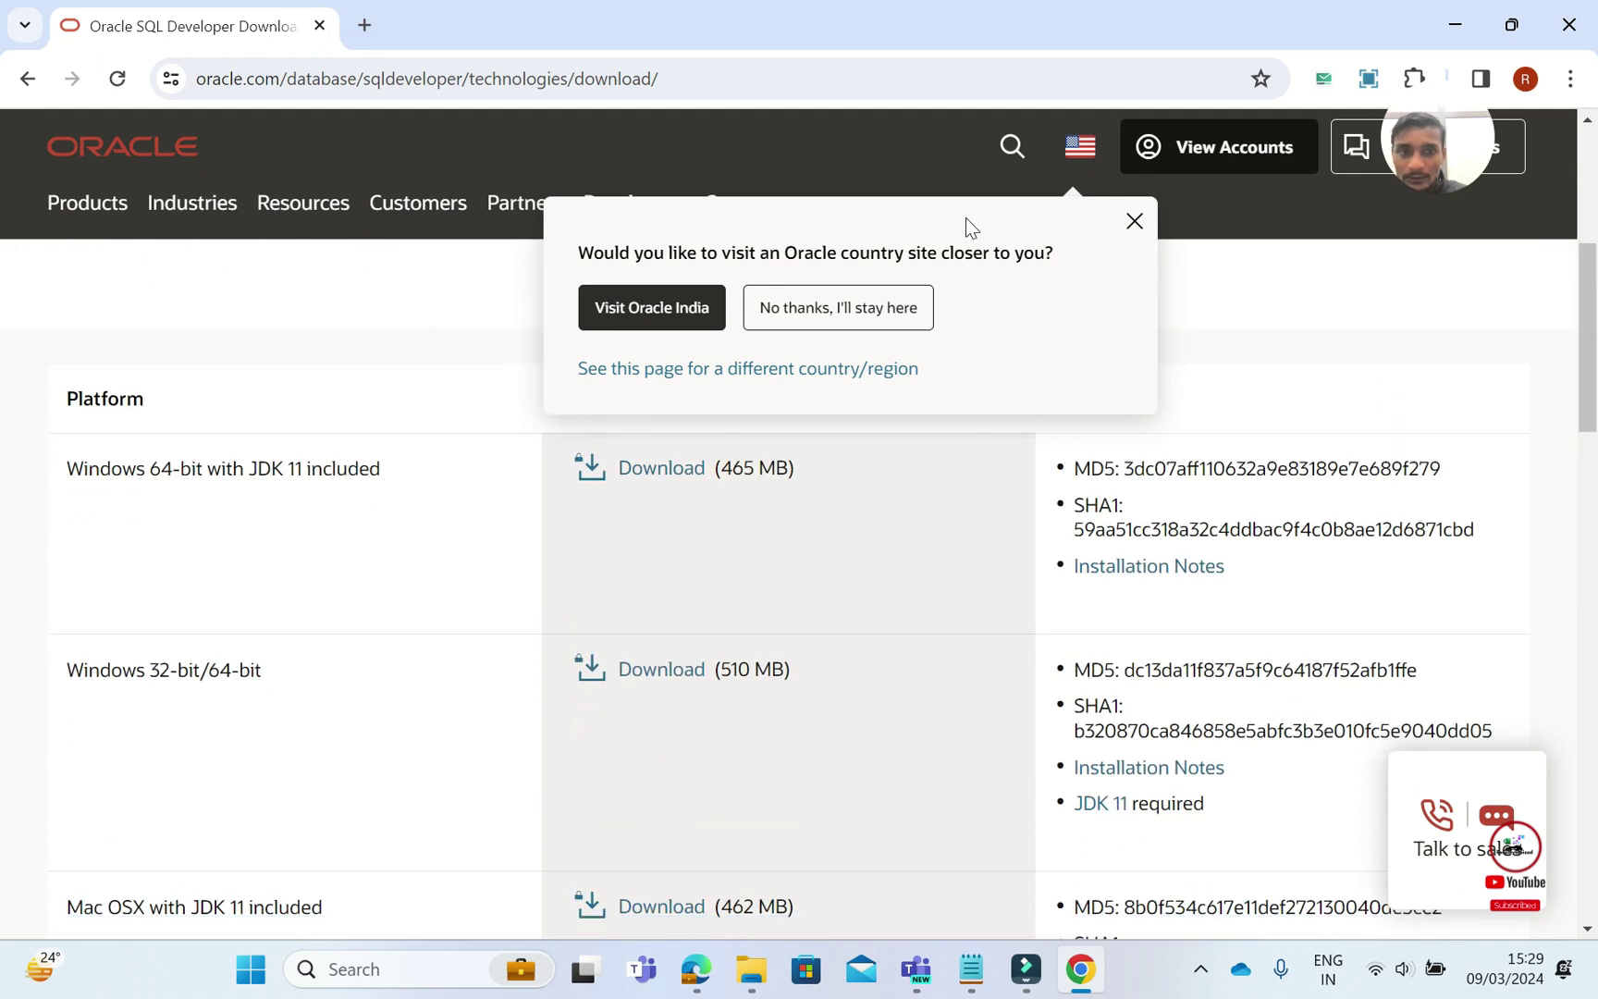
pyautogui.click(1135, 221)
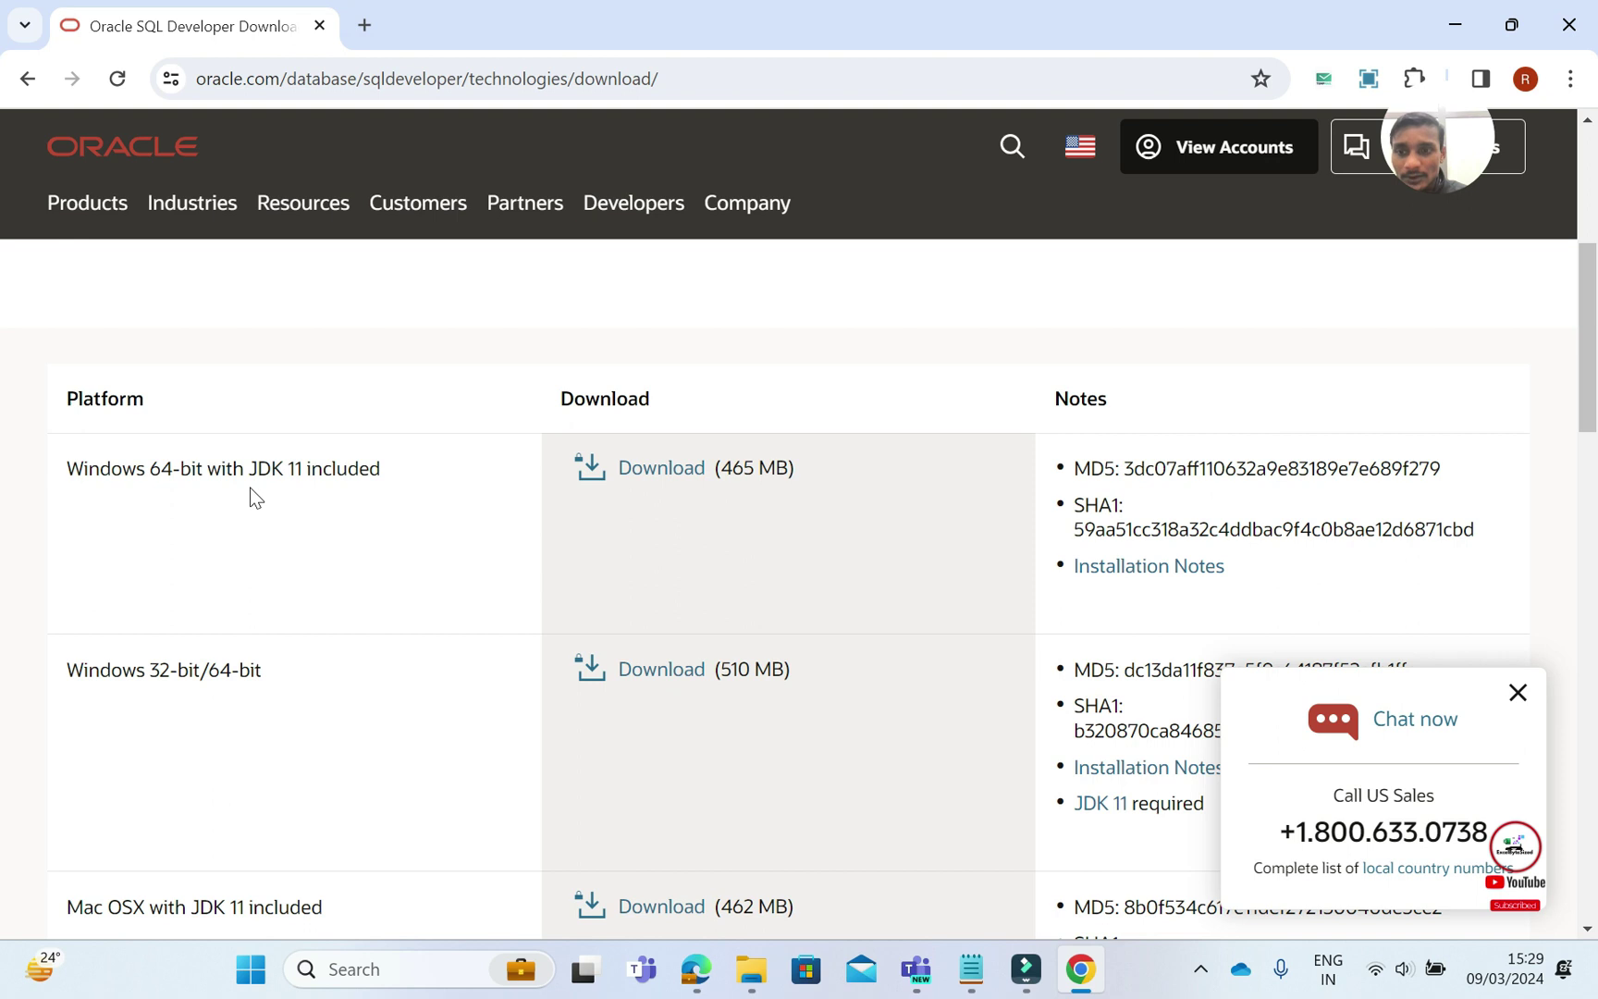
# Choose the Windows 64-bit with JDK 11 package, accept the license, and request sqldeveloper-23.1.1.345.2114-x64.zip
pyautogui.click(654, 469)
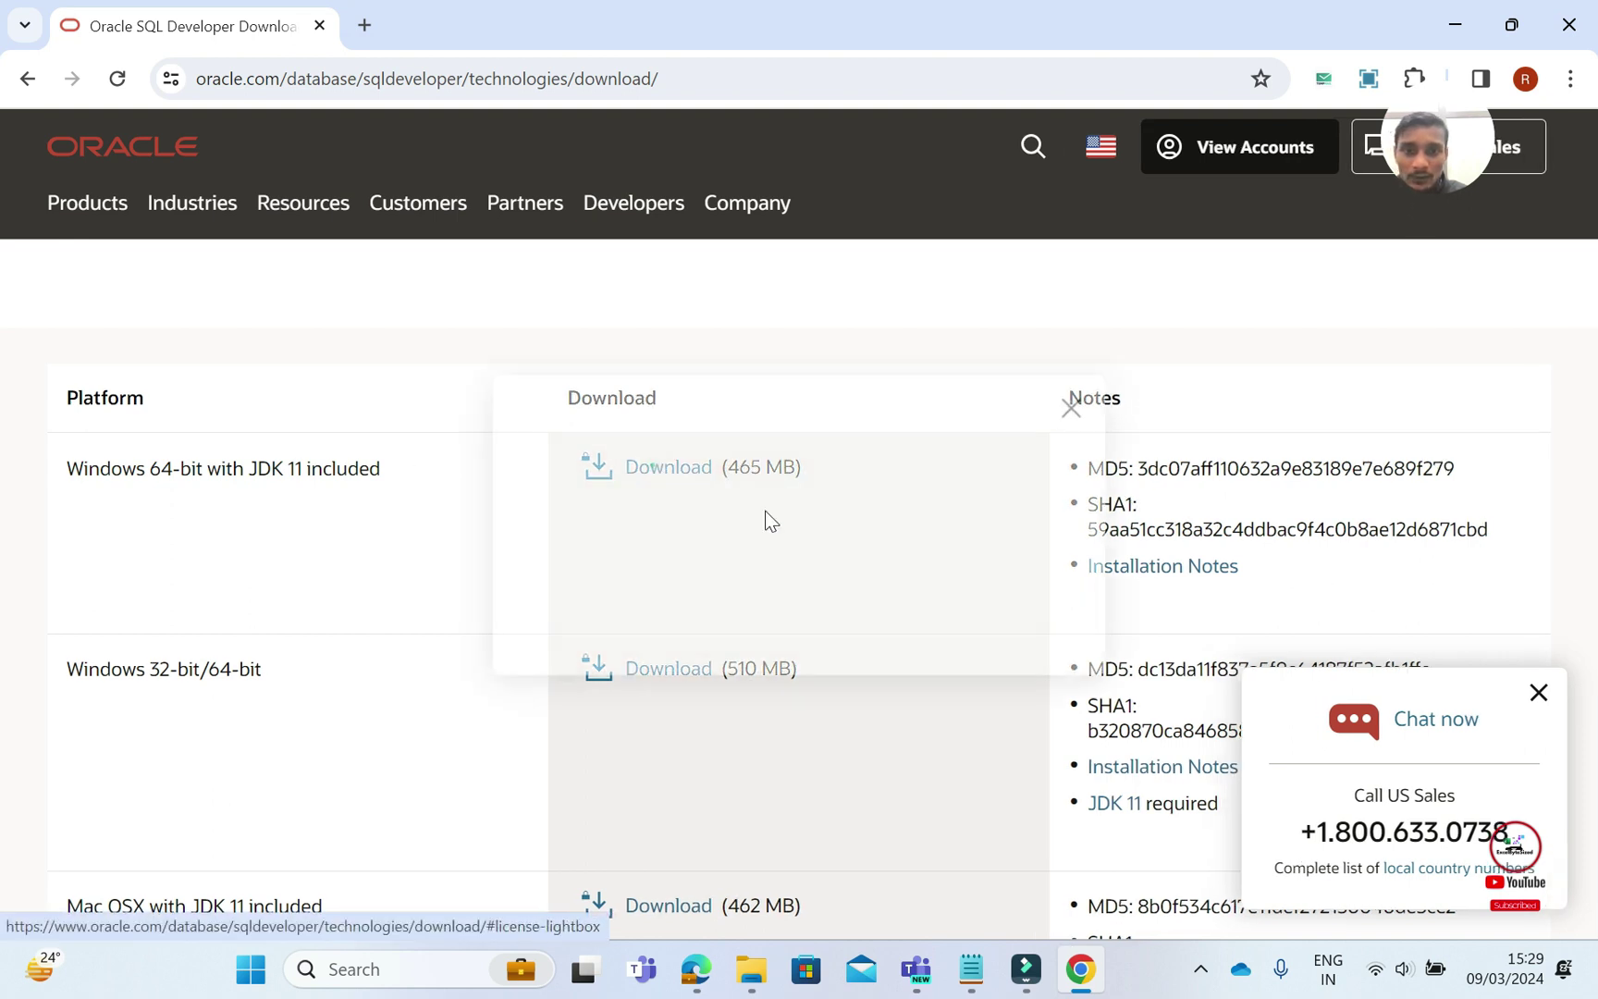
pyautogui.click(527, 485)
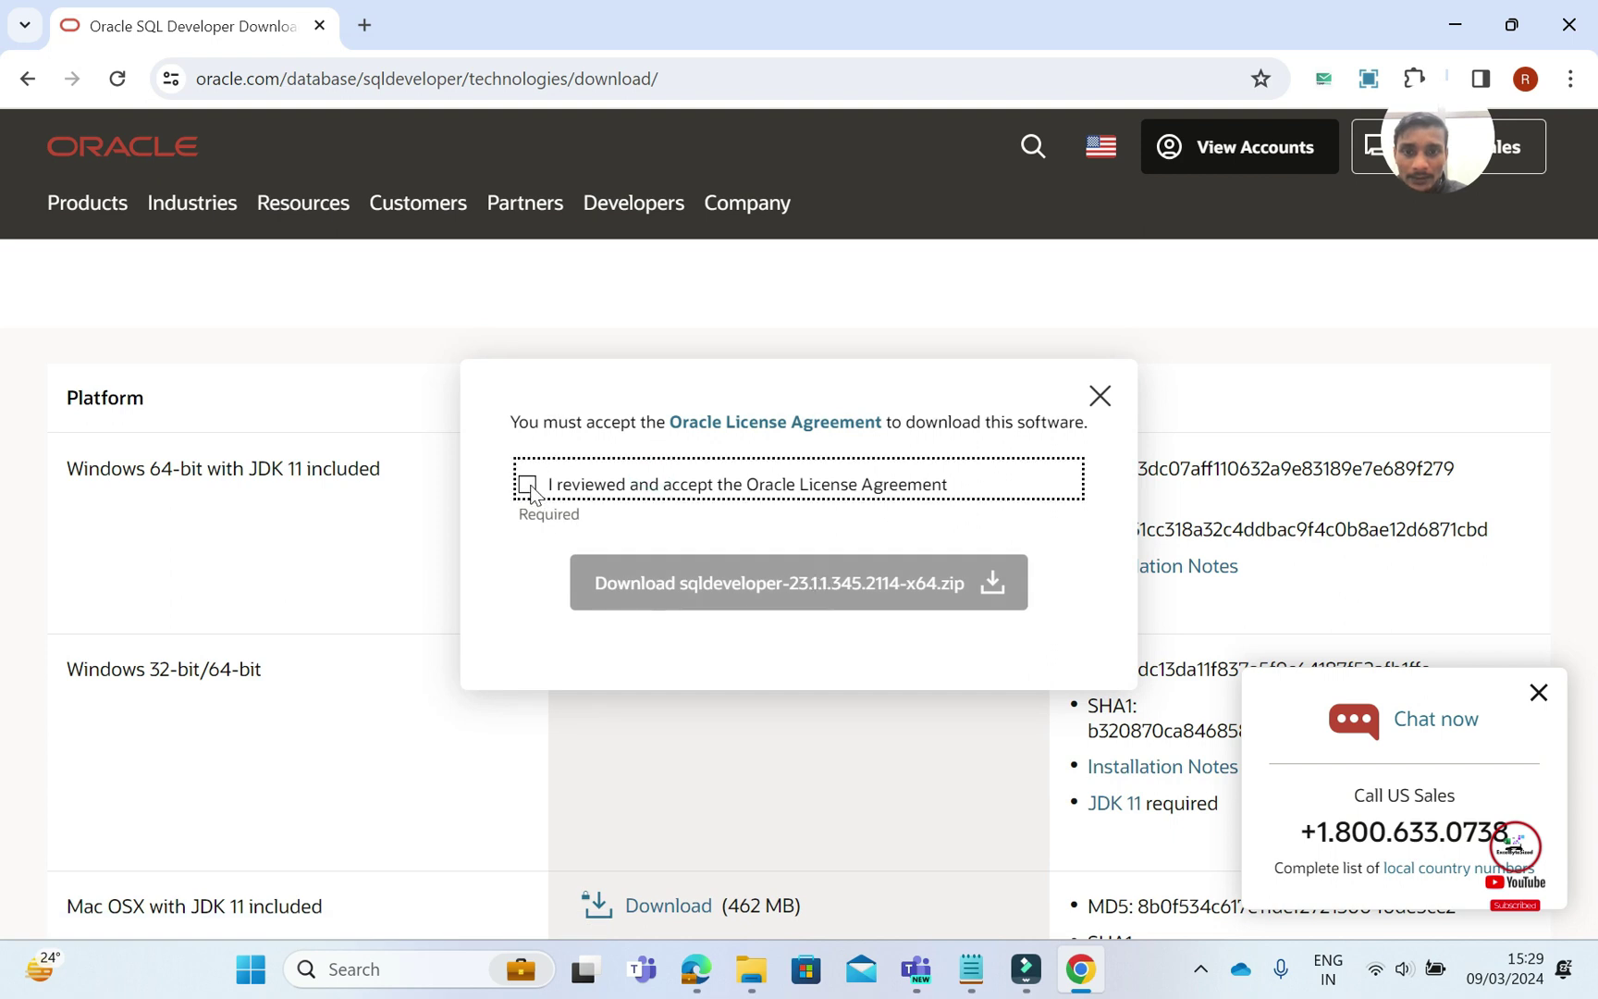
pyautogui.click(797, 593)
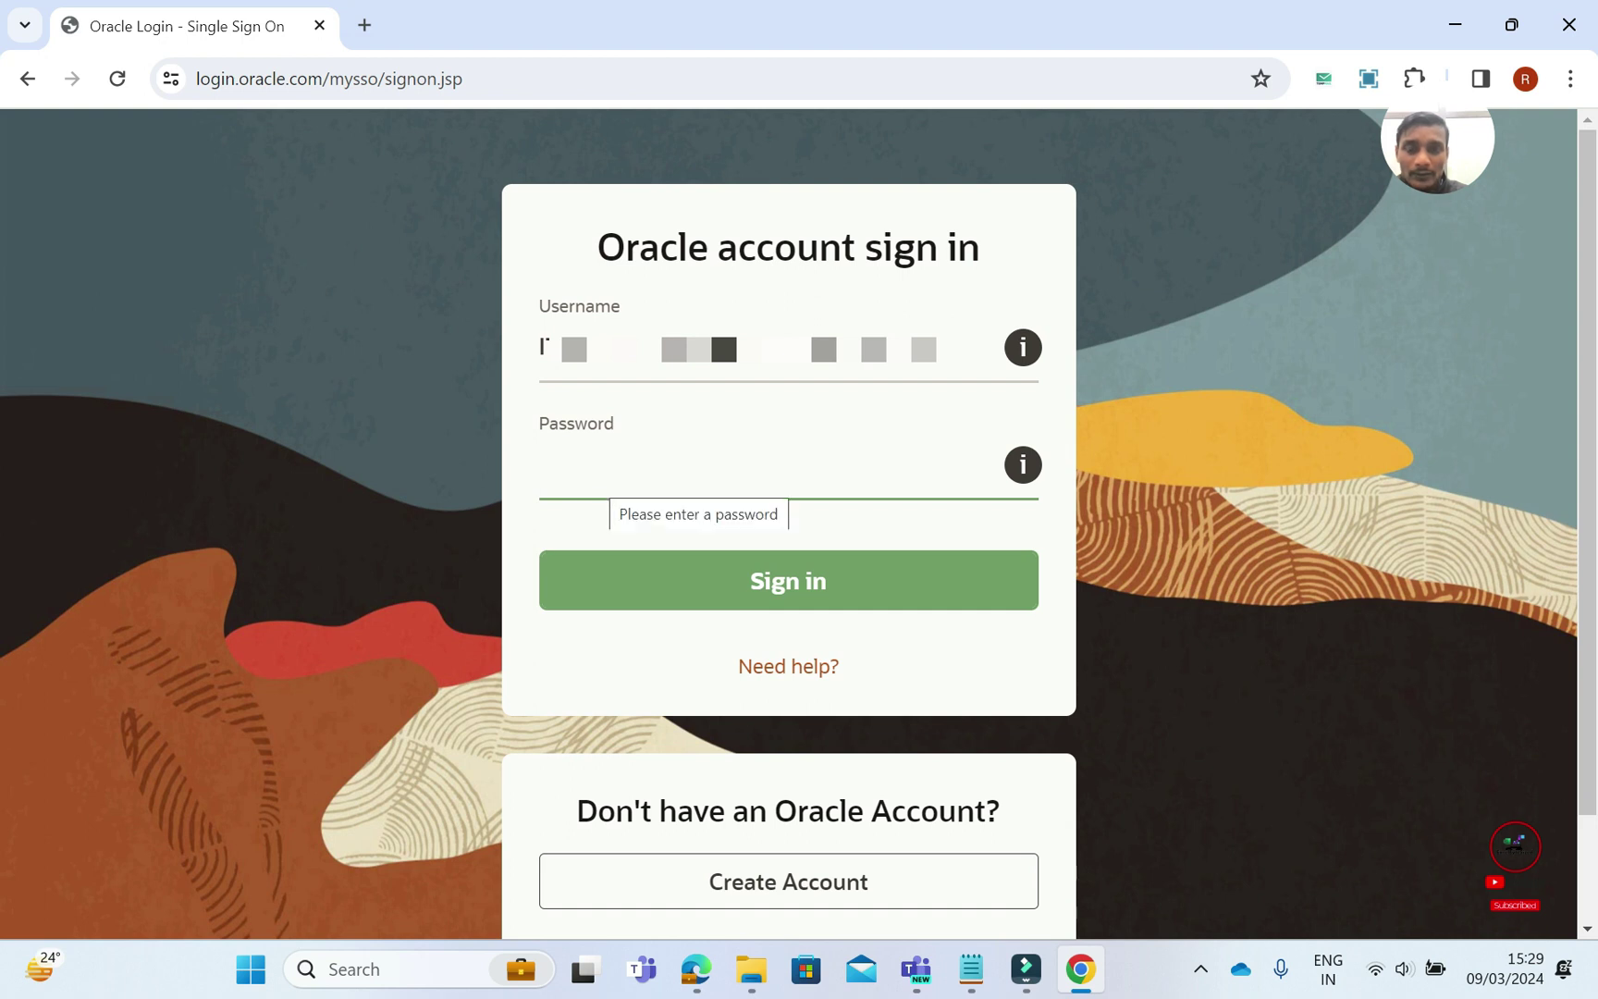
# Sign in with the account password, cancel the sqldeveloper zip download, and close Chrome
pyautogui.click(597, 479)
pyautogui.write('********')
pyautogui.press('Return')
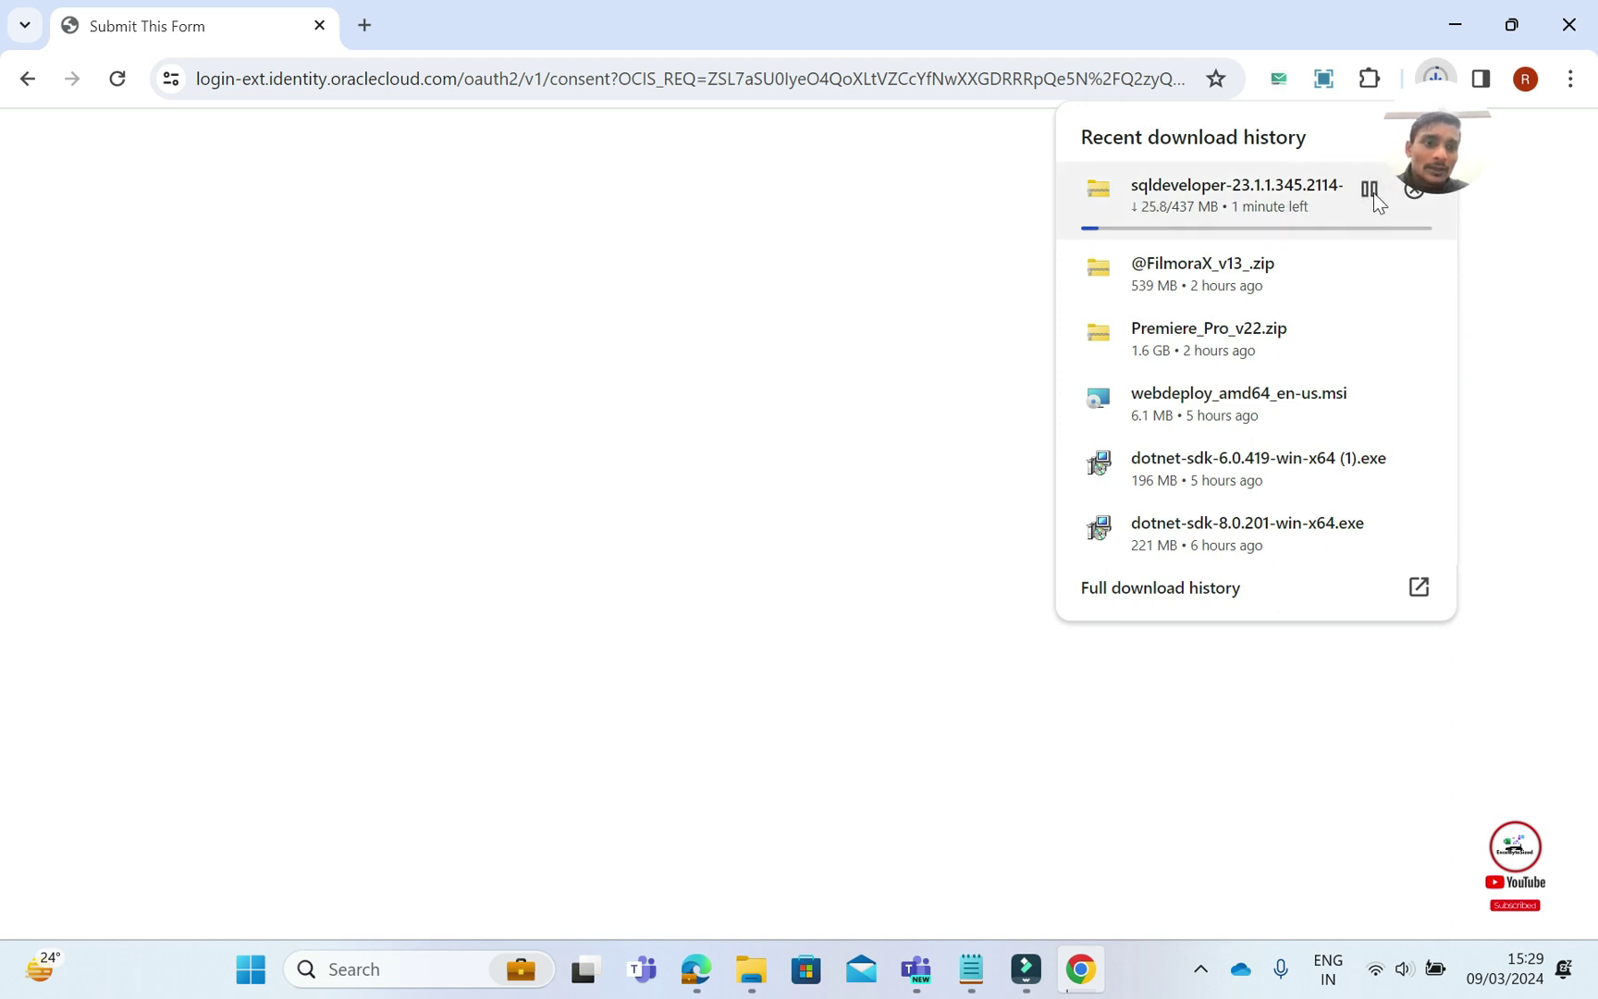
pyautogui.click(1415, 190)
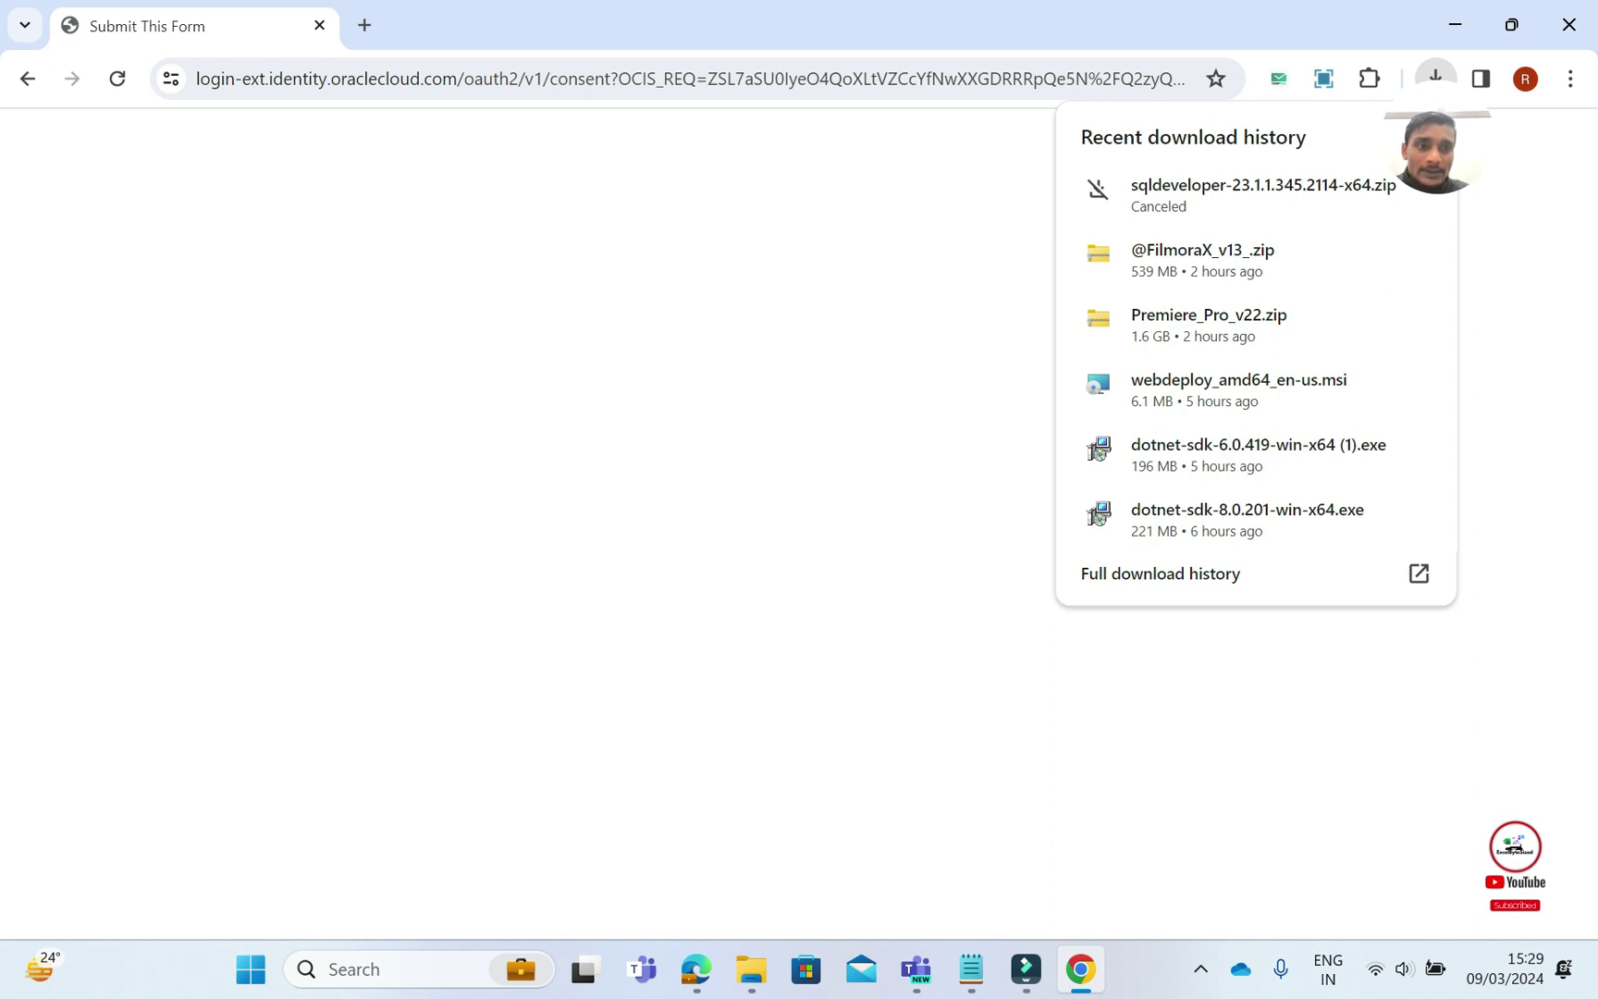
pyautogui.click(1570, 25)
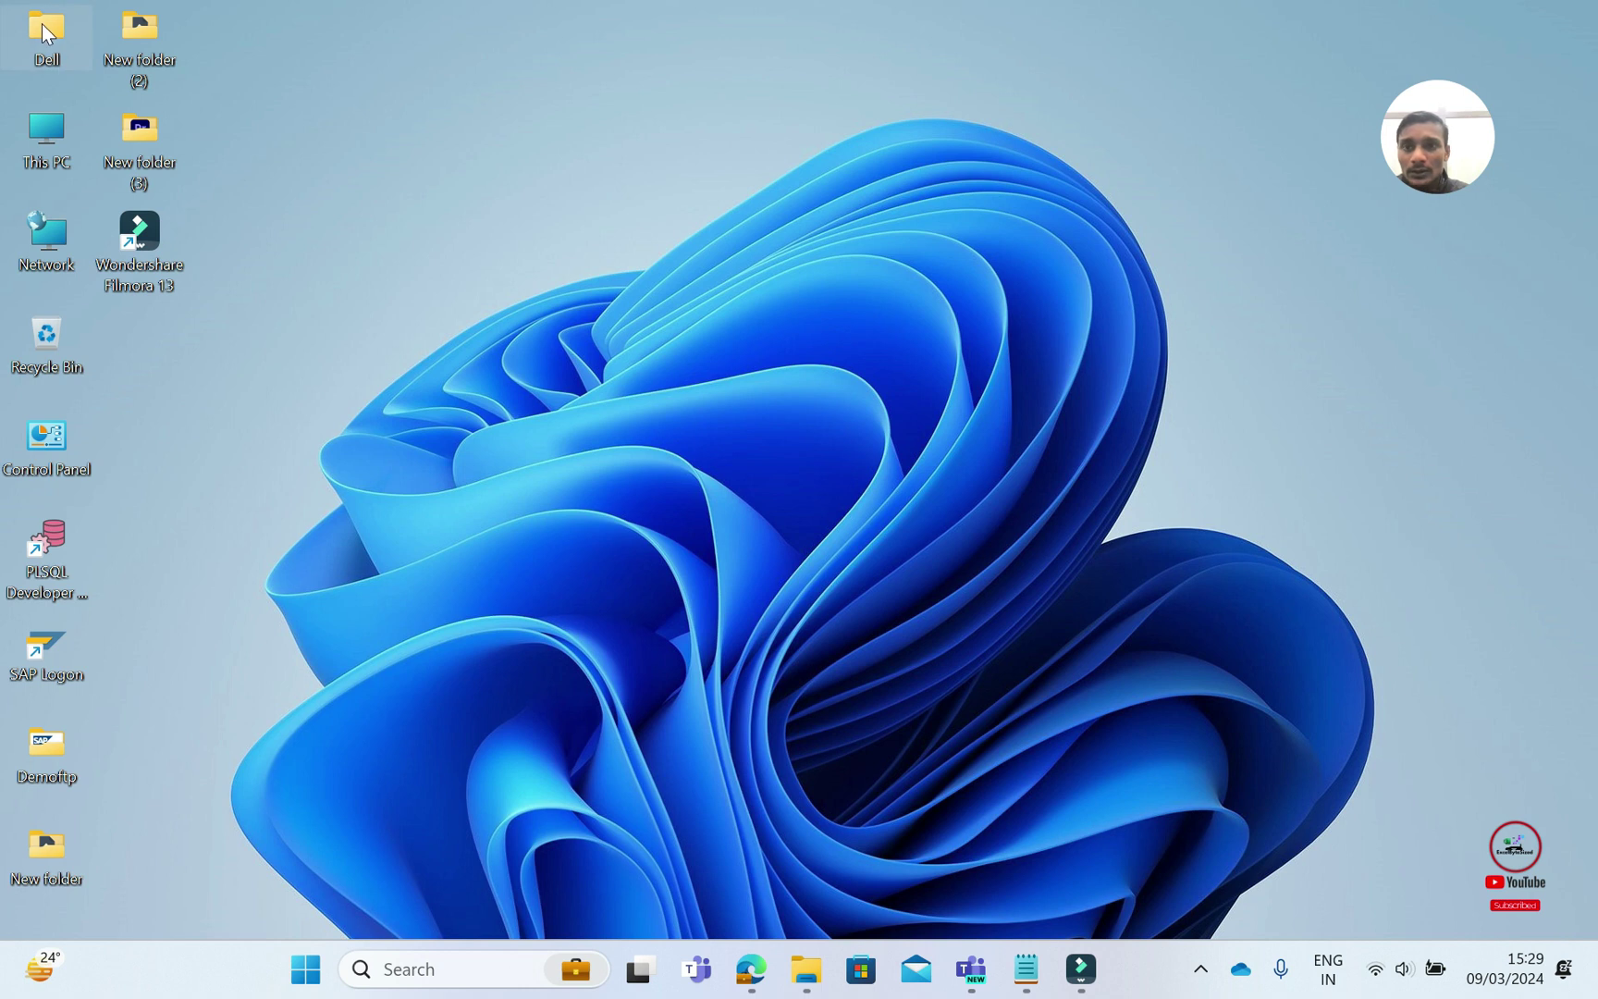
# In File Explorer, go to Downloads > sqldeveloper-23.1.1.345.2114-x64 > sqldeveloper and select sqldeveloper.exe
pyautogui.press('super+e')
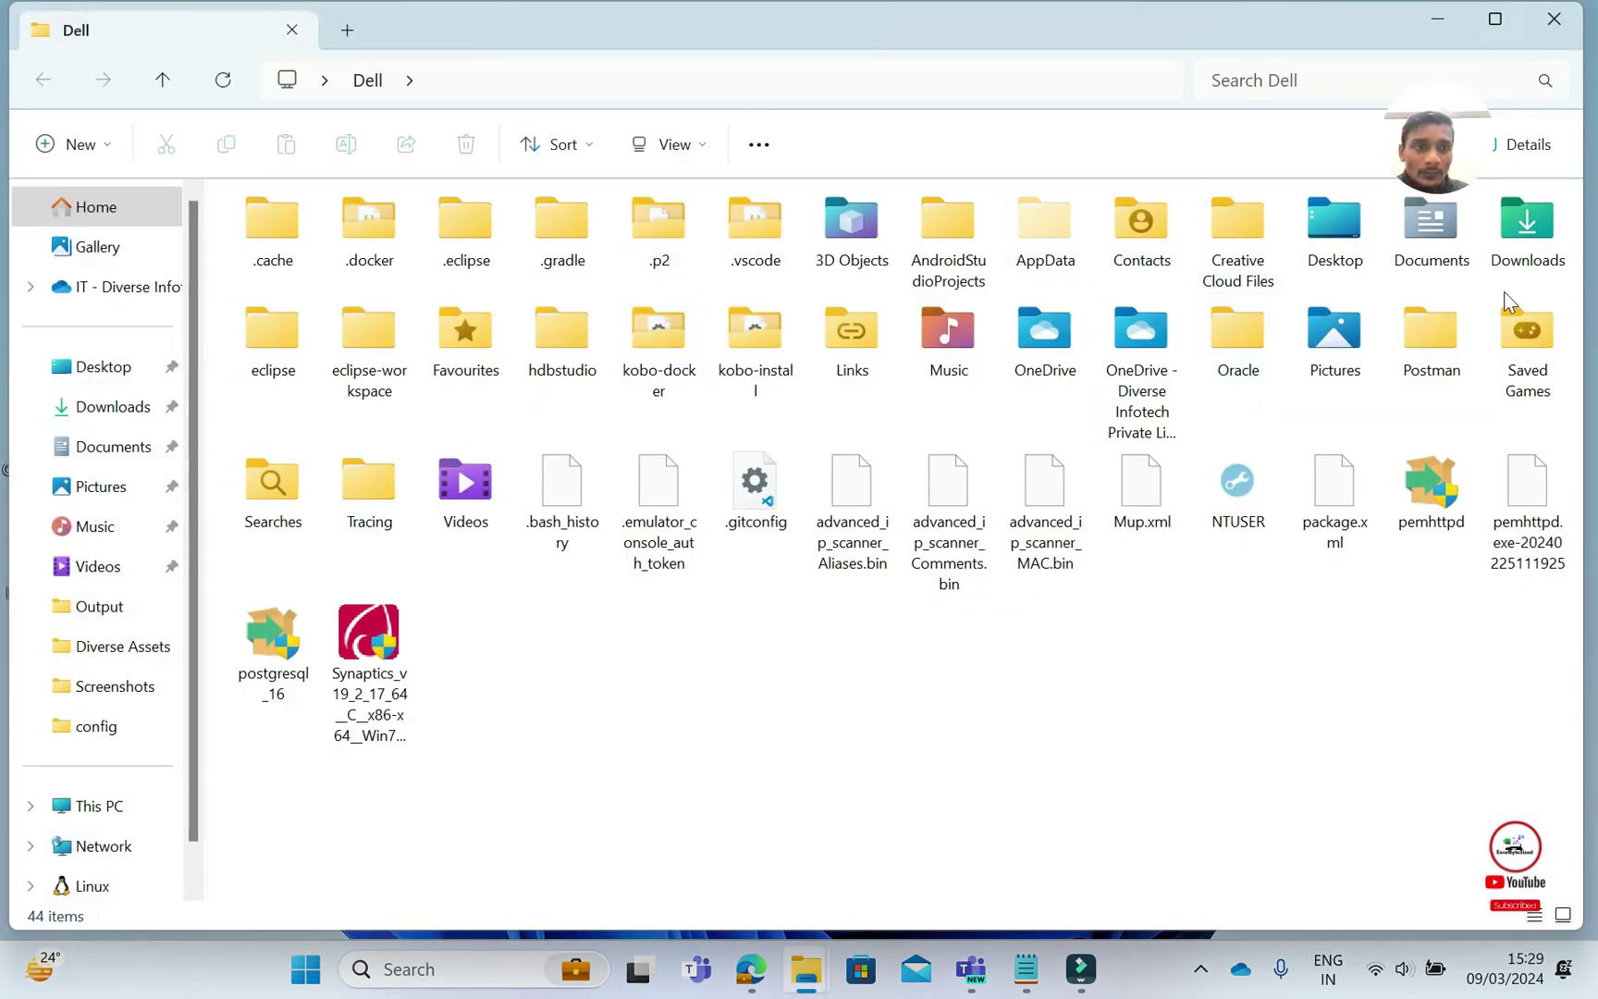
pyautogui.doubleClick(1534, 254)
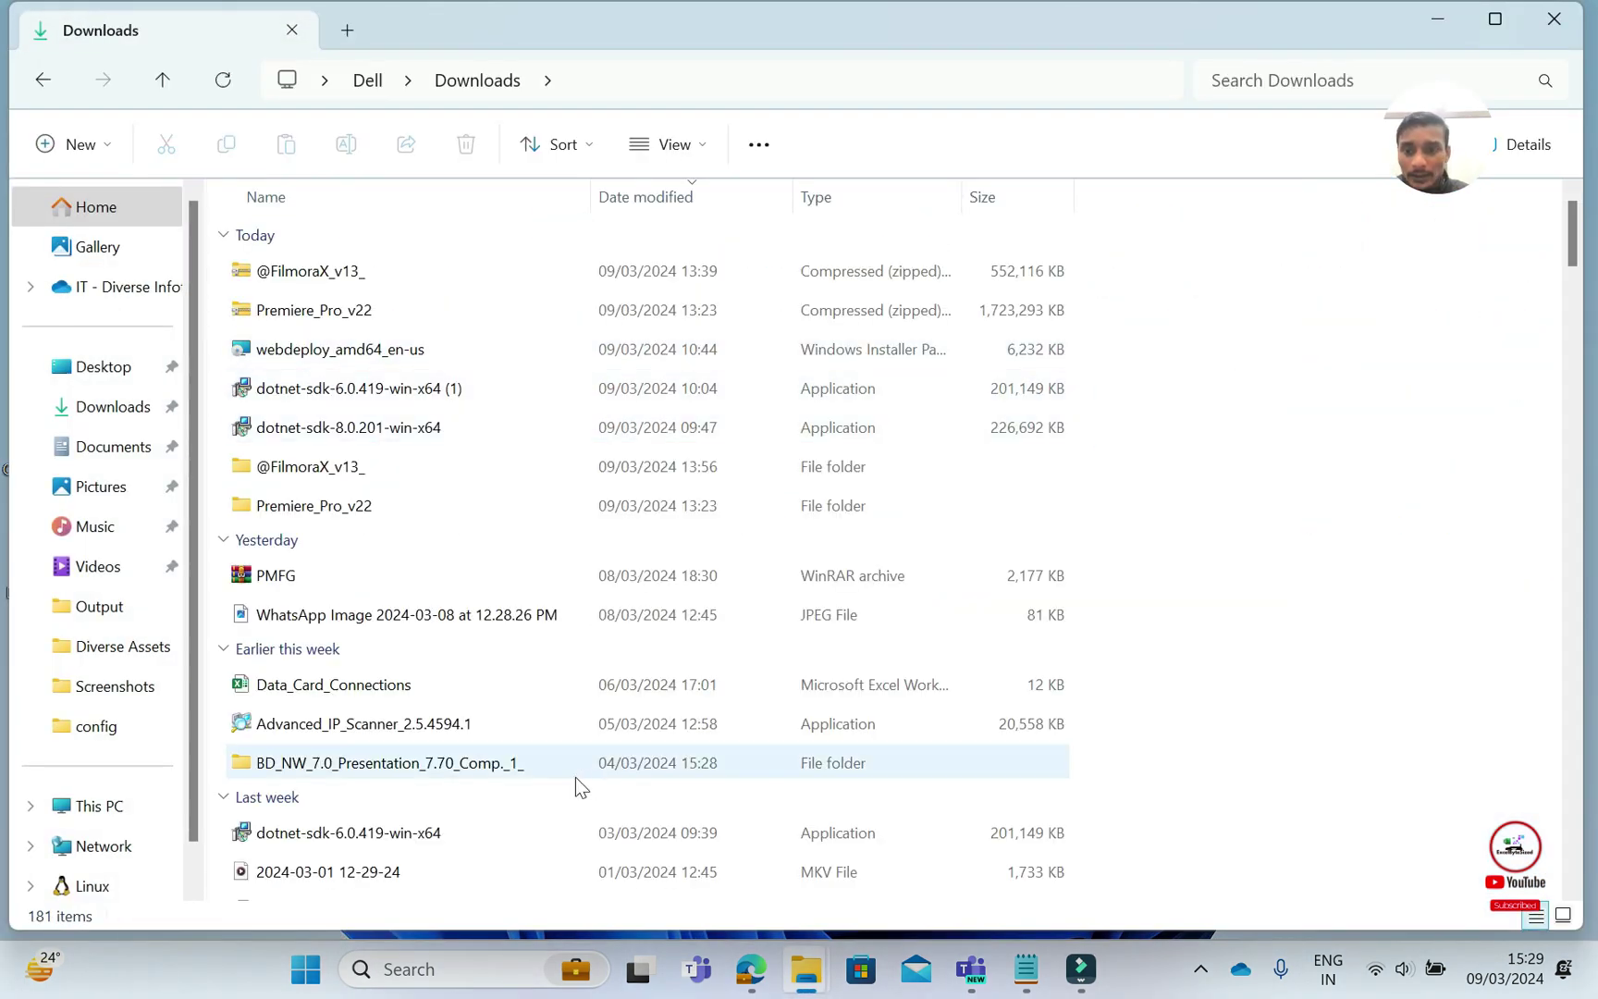
pyautogui.scroll(-5, 453, 575)
pyautogui.scroll(2, 453, 575)
pyautogui.scroll(2, 437, 869)
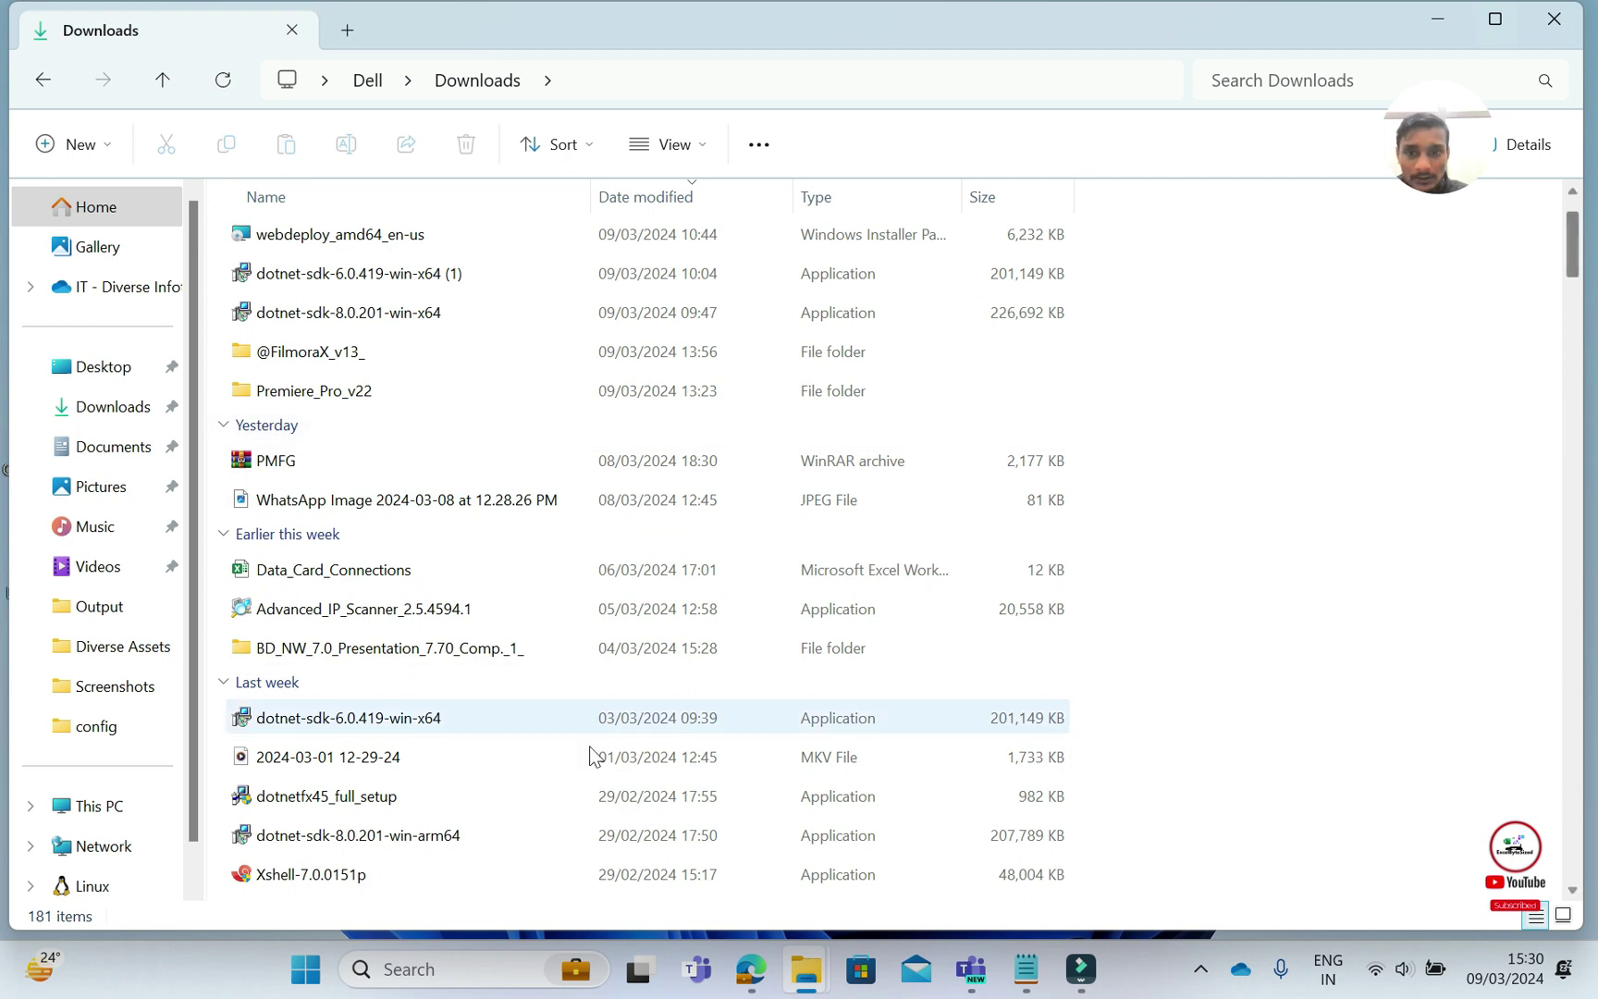
pyautogui.scroll(-1, 562, 772)
pyautogui.scroll(-5, 546, 777)
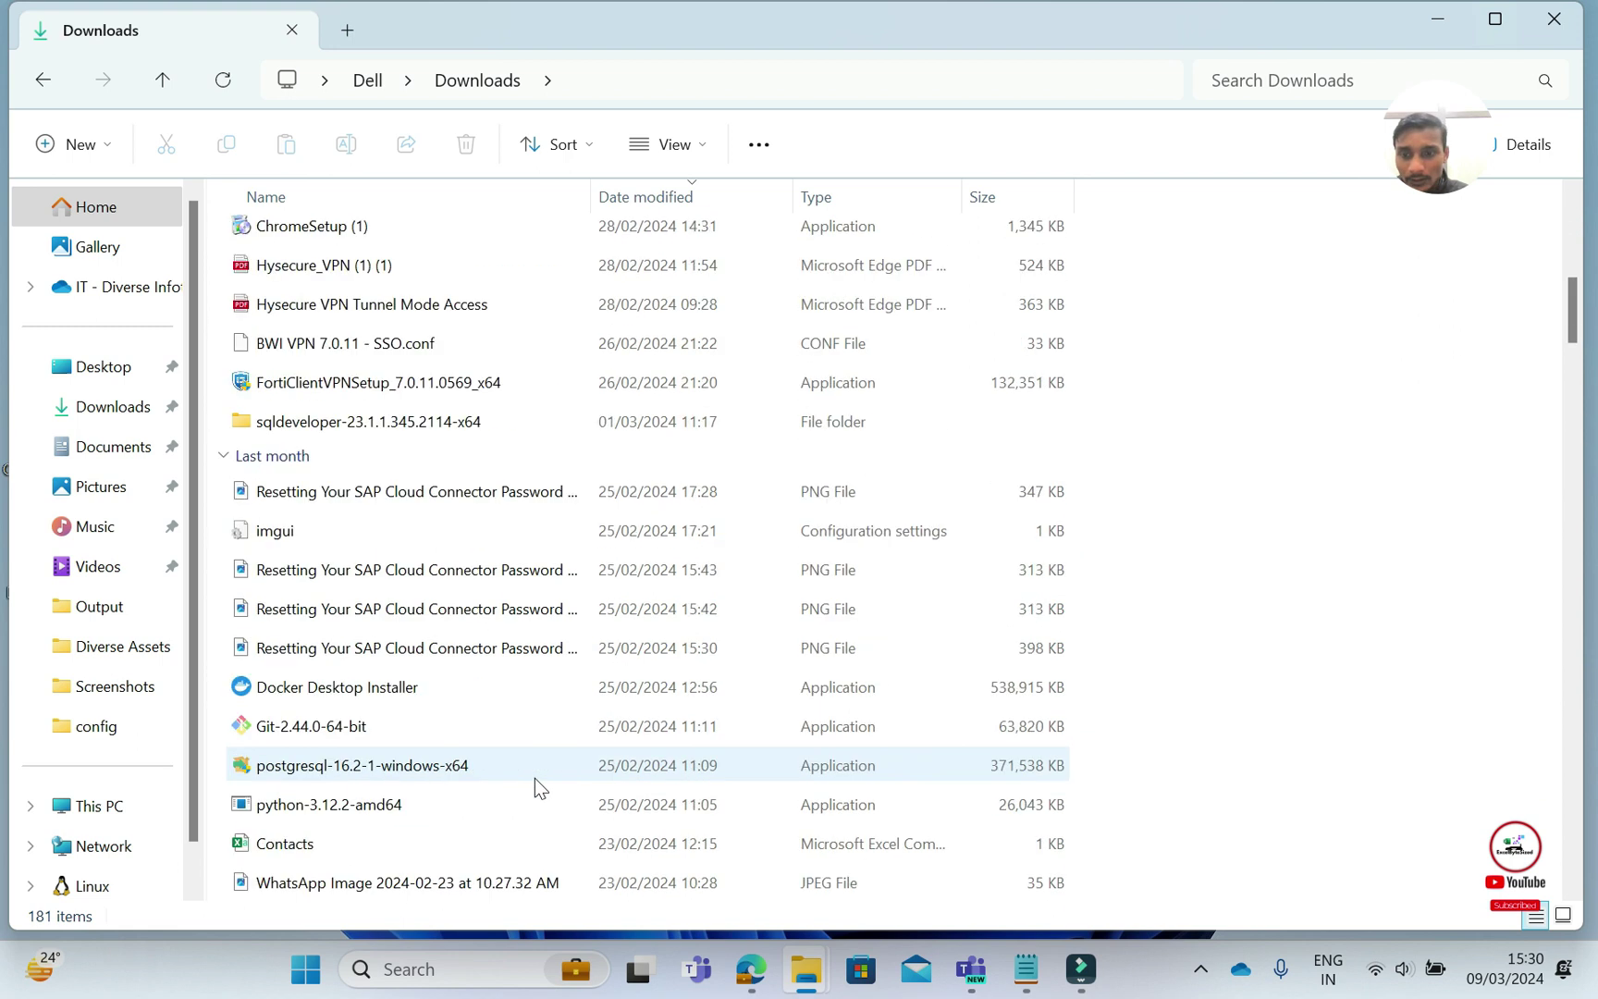
pyautogui.doubleClick(356, 422)
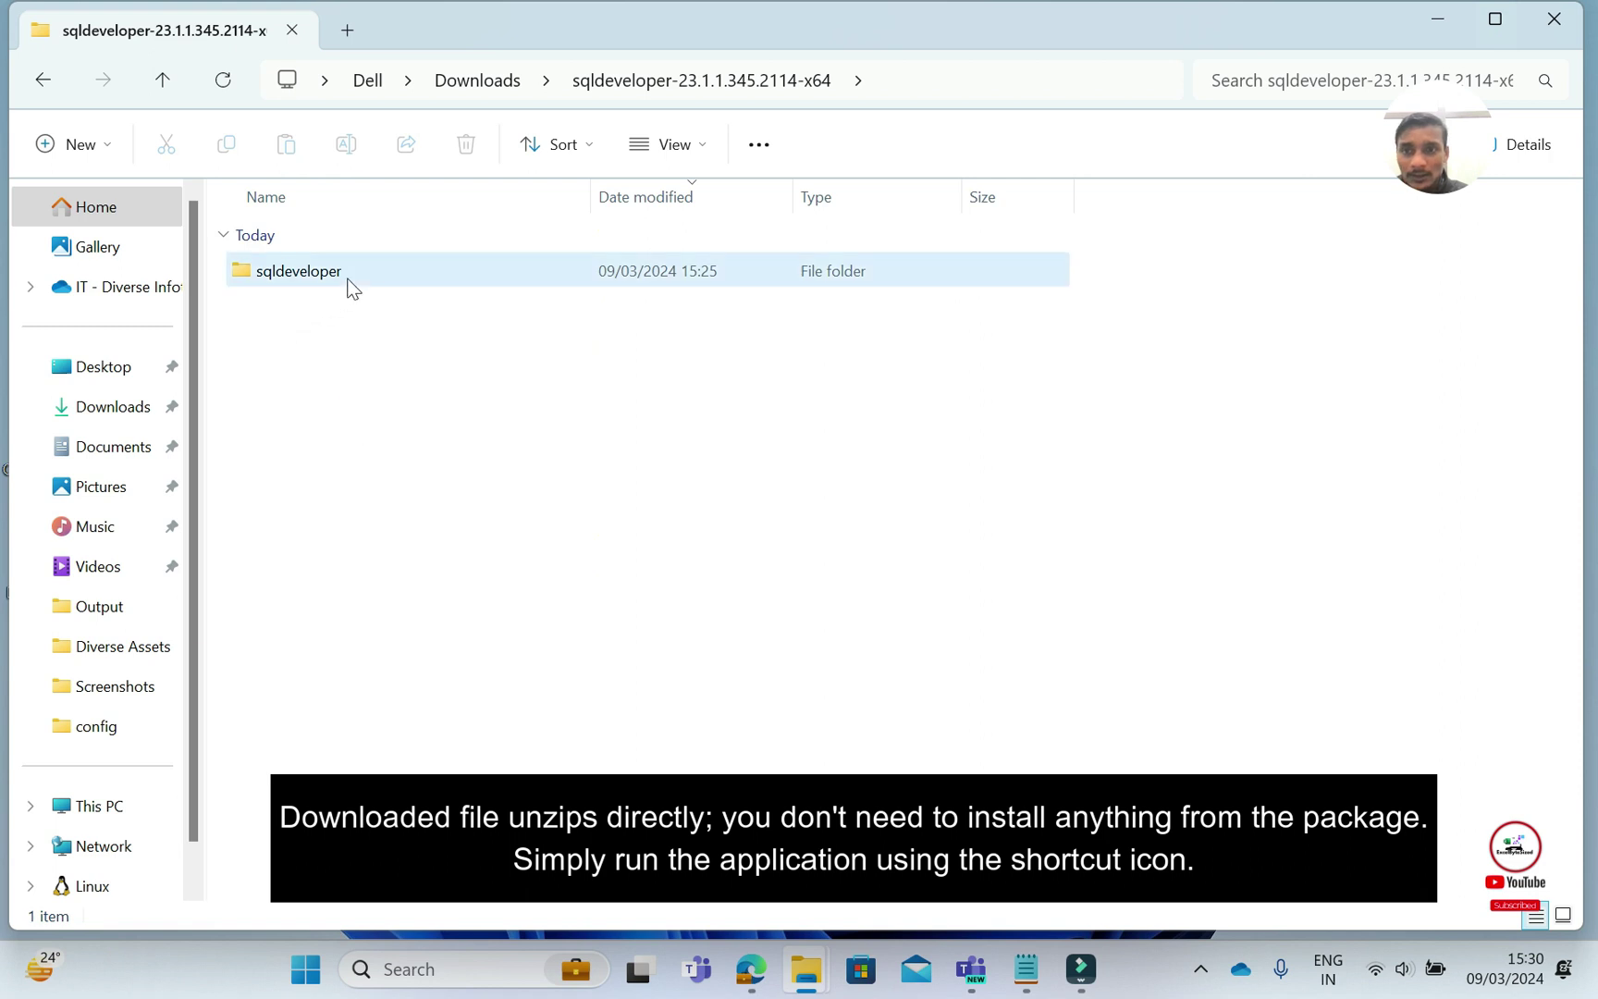
pyautogui.doubleClick(348, 277)
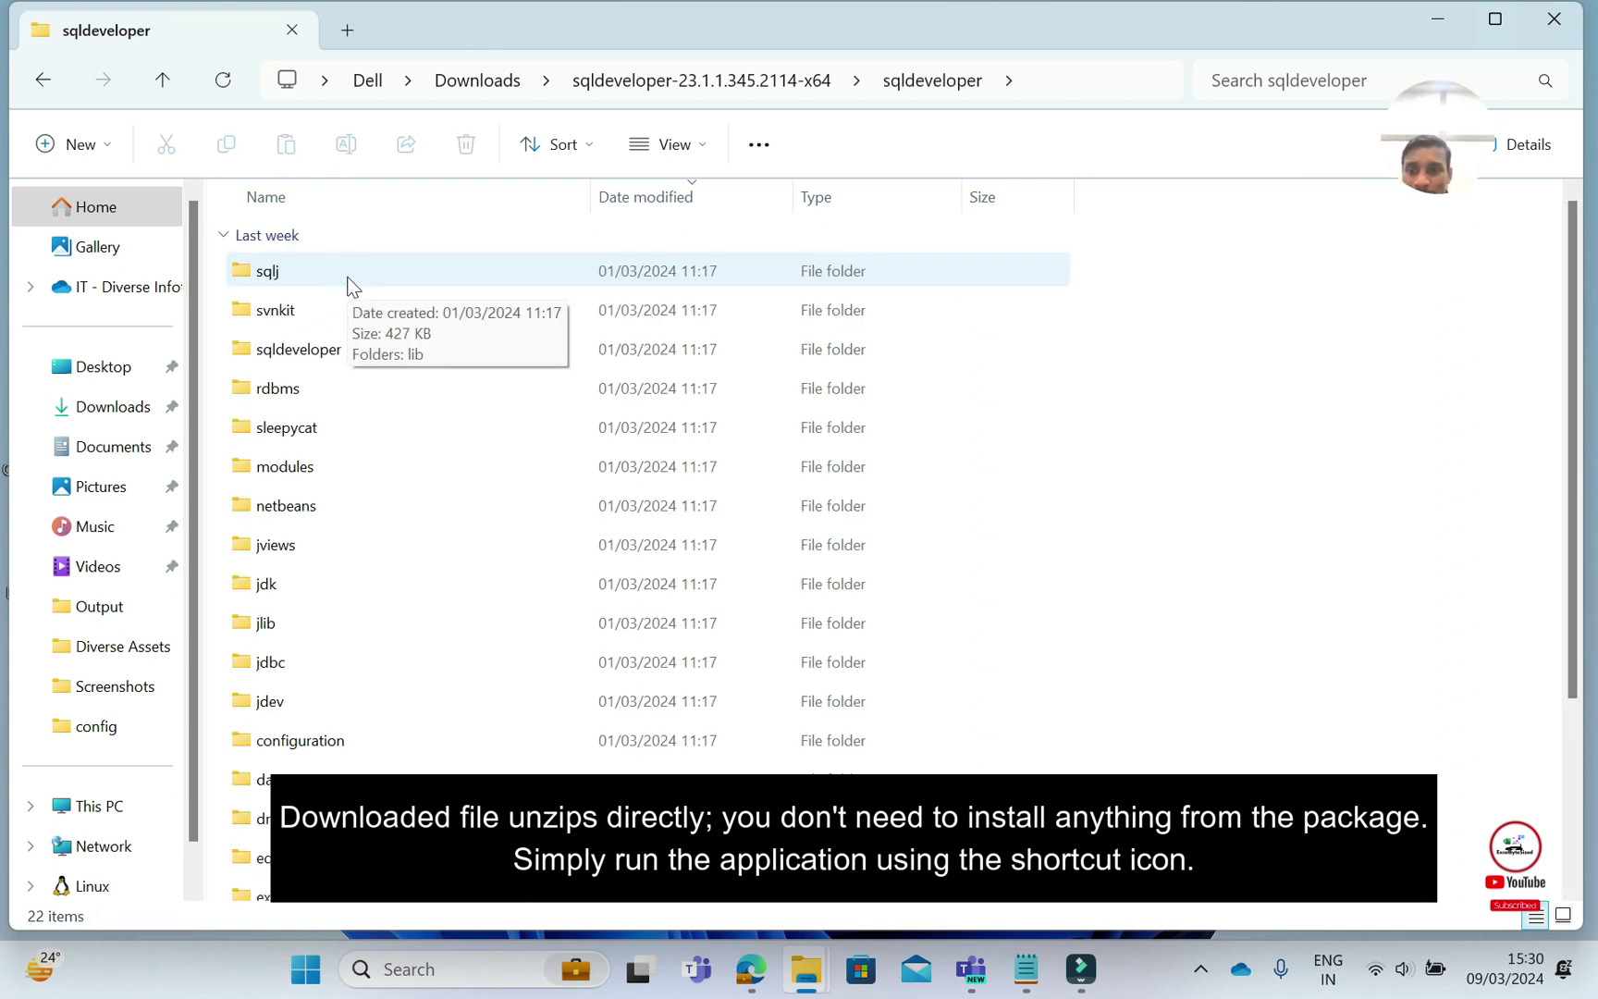
pyautogui.scroll(-3, 475, 764)
pyautogui.scroll(-1, 474, 764)
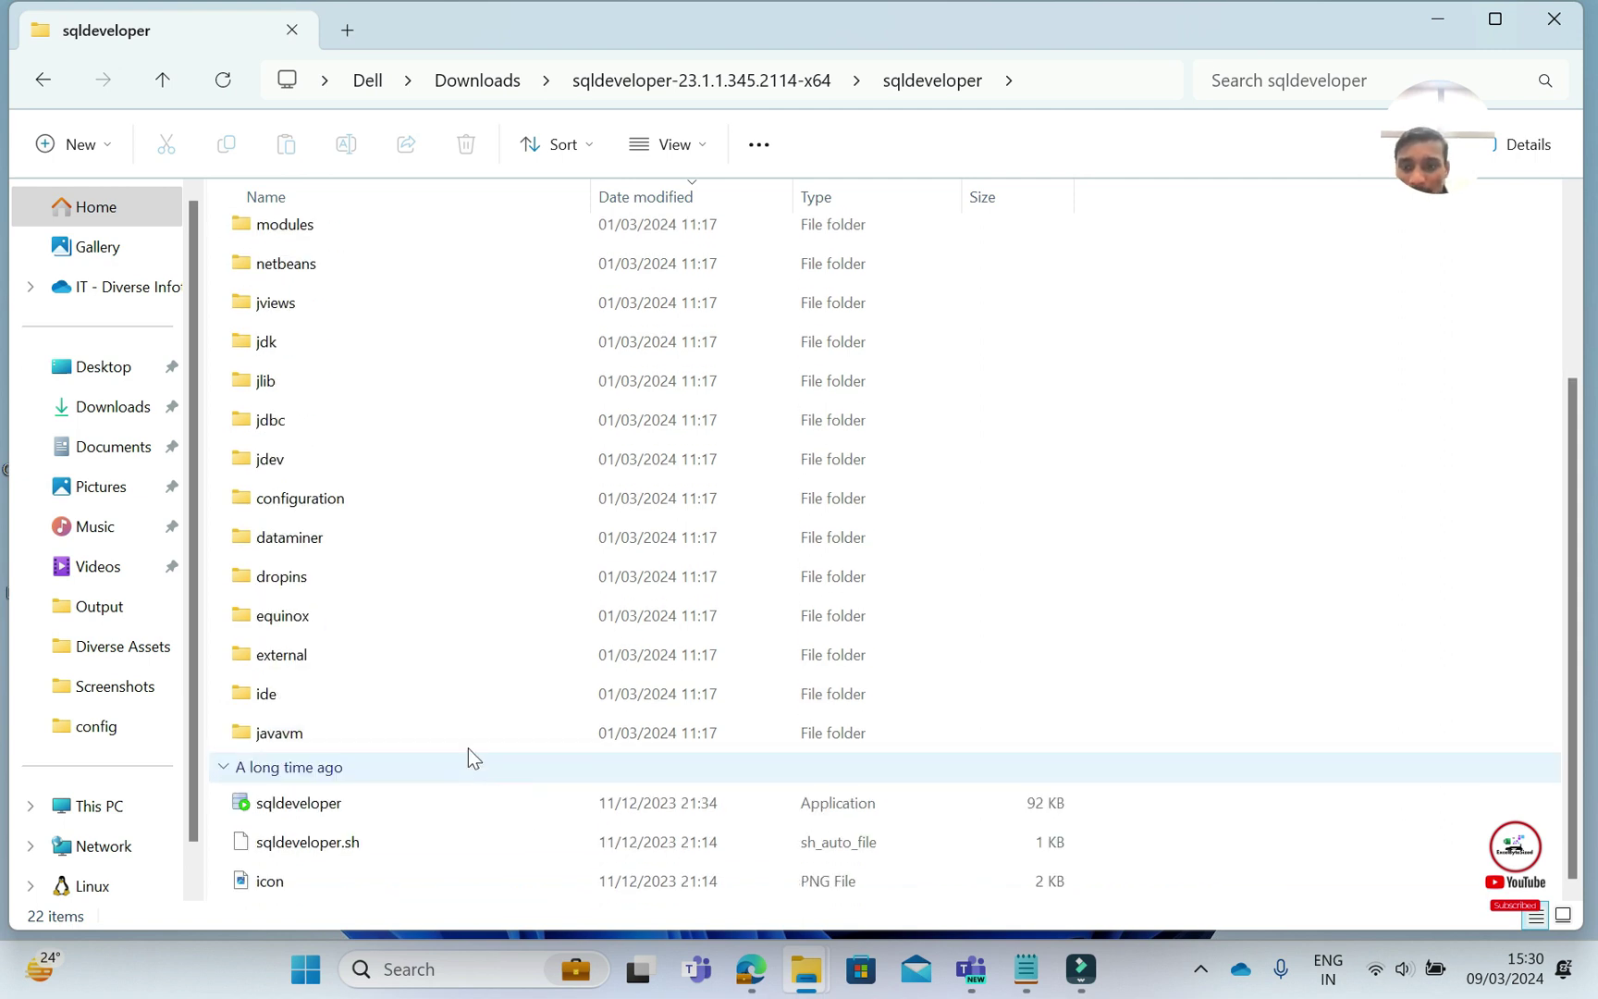
pyautogui.click(294, 804)
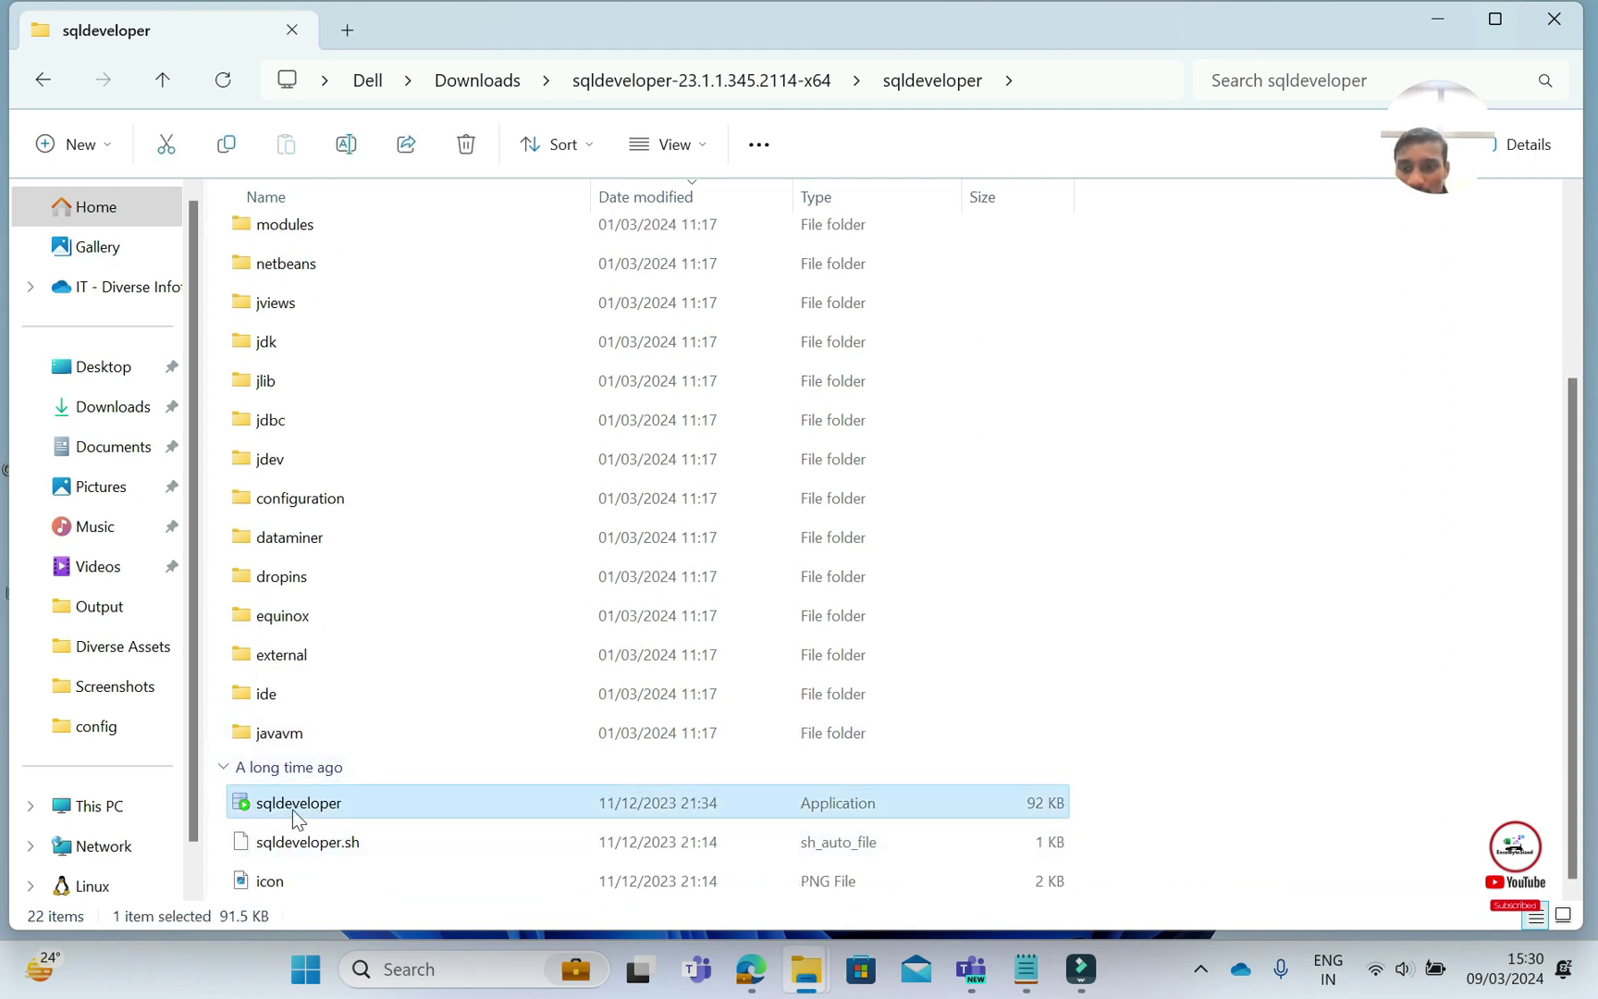
# Send sqldeveloper.exe to the Desktop as a shortcut and close File Explorer
pyautogui.rightClick(381, 798)
pyautogui.moveTo(647, 587)
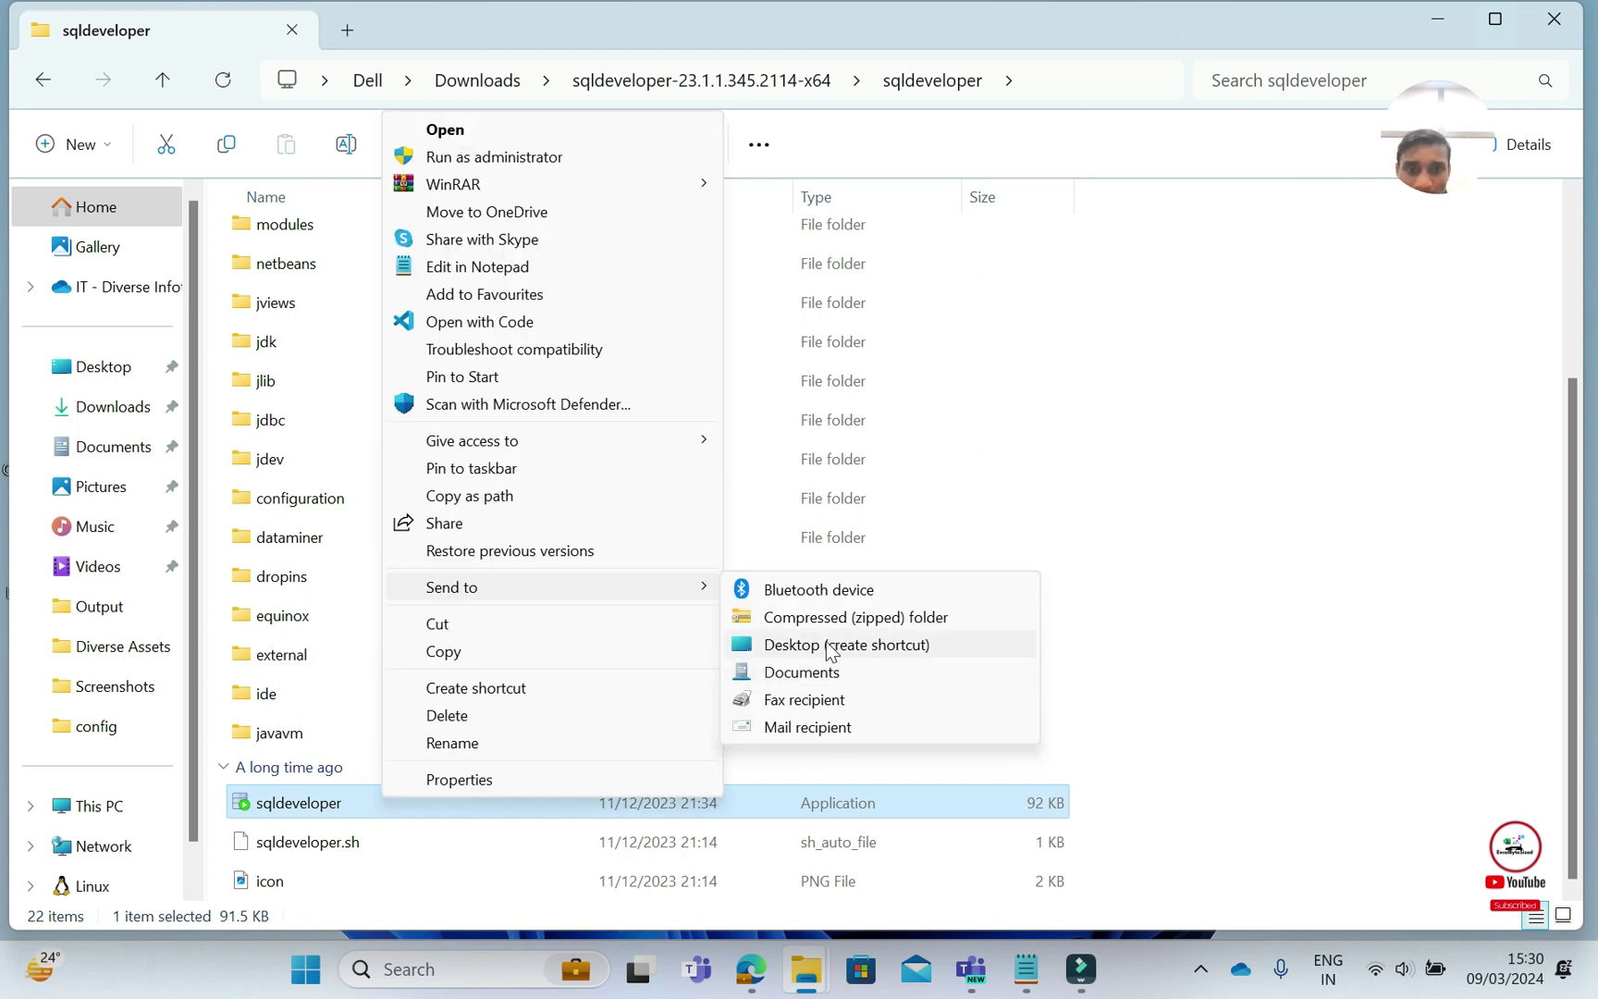
pyautogui.click(807, 652)
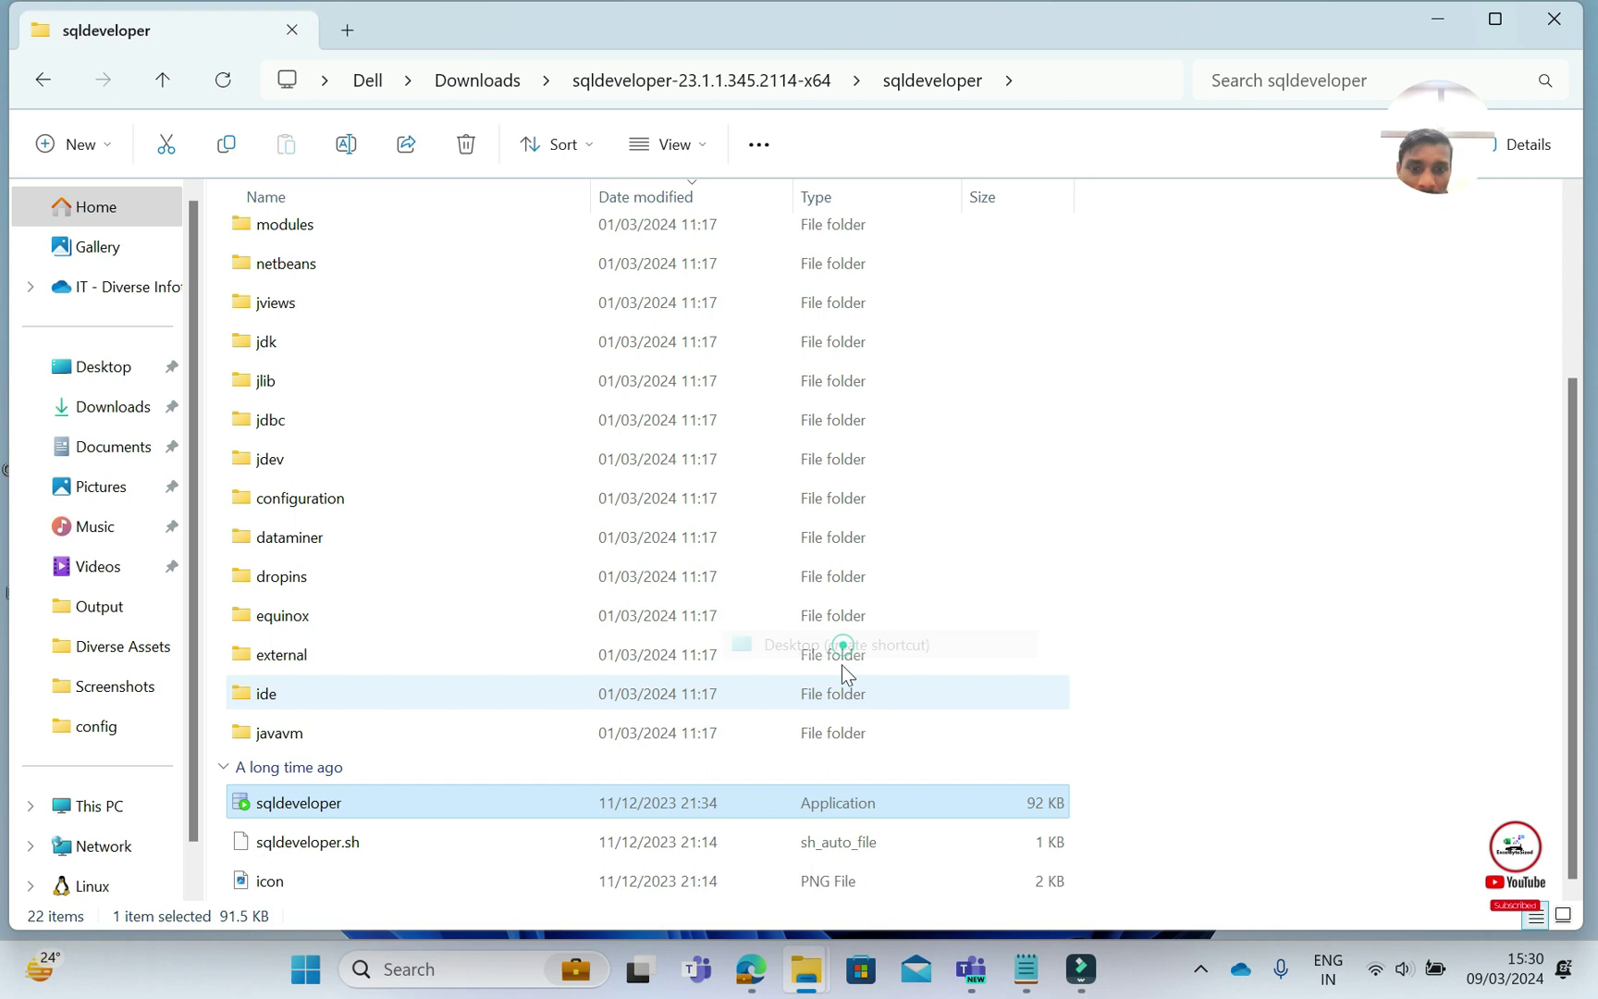
pyautogui.click(1553, 22)
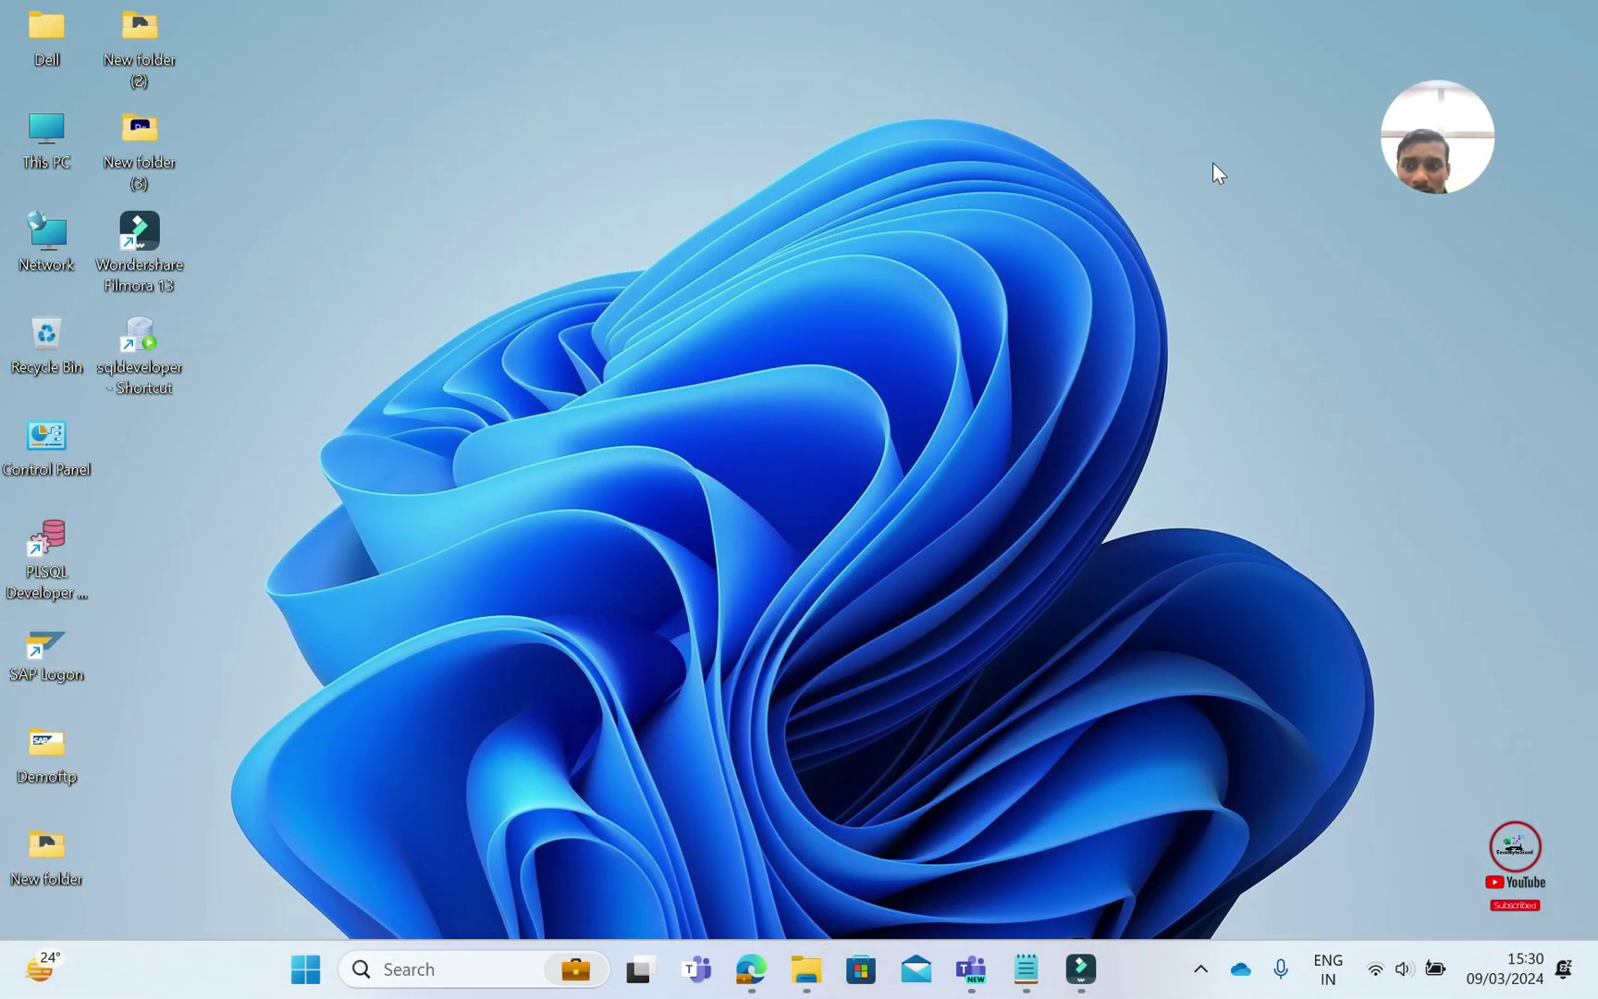
# Launch SQL Developer from the 'sqldeveloper - Shortcut' desktop icon
pyautogui.doubleClick(146, 350)
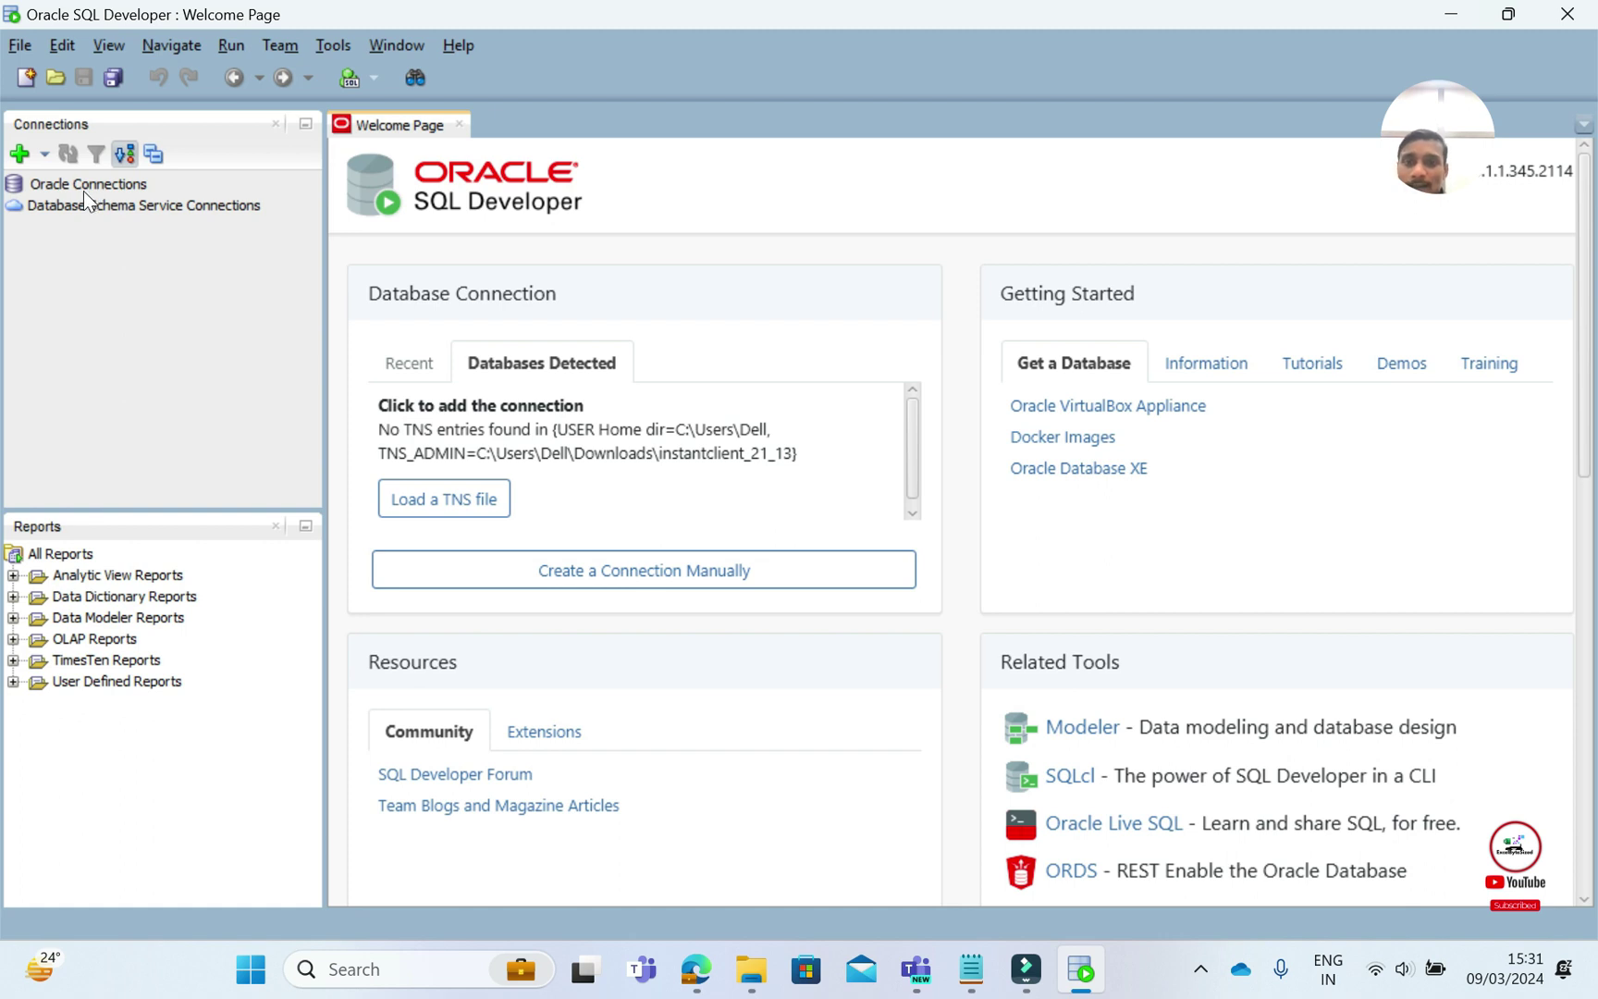
# Create new connection Demo_Dev, entering the username and password with Save Password ticked
pyautogui.click(18, 153)
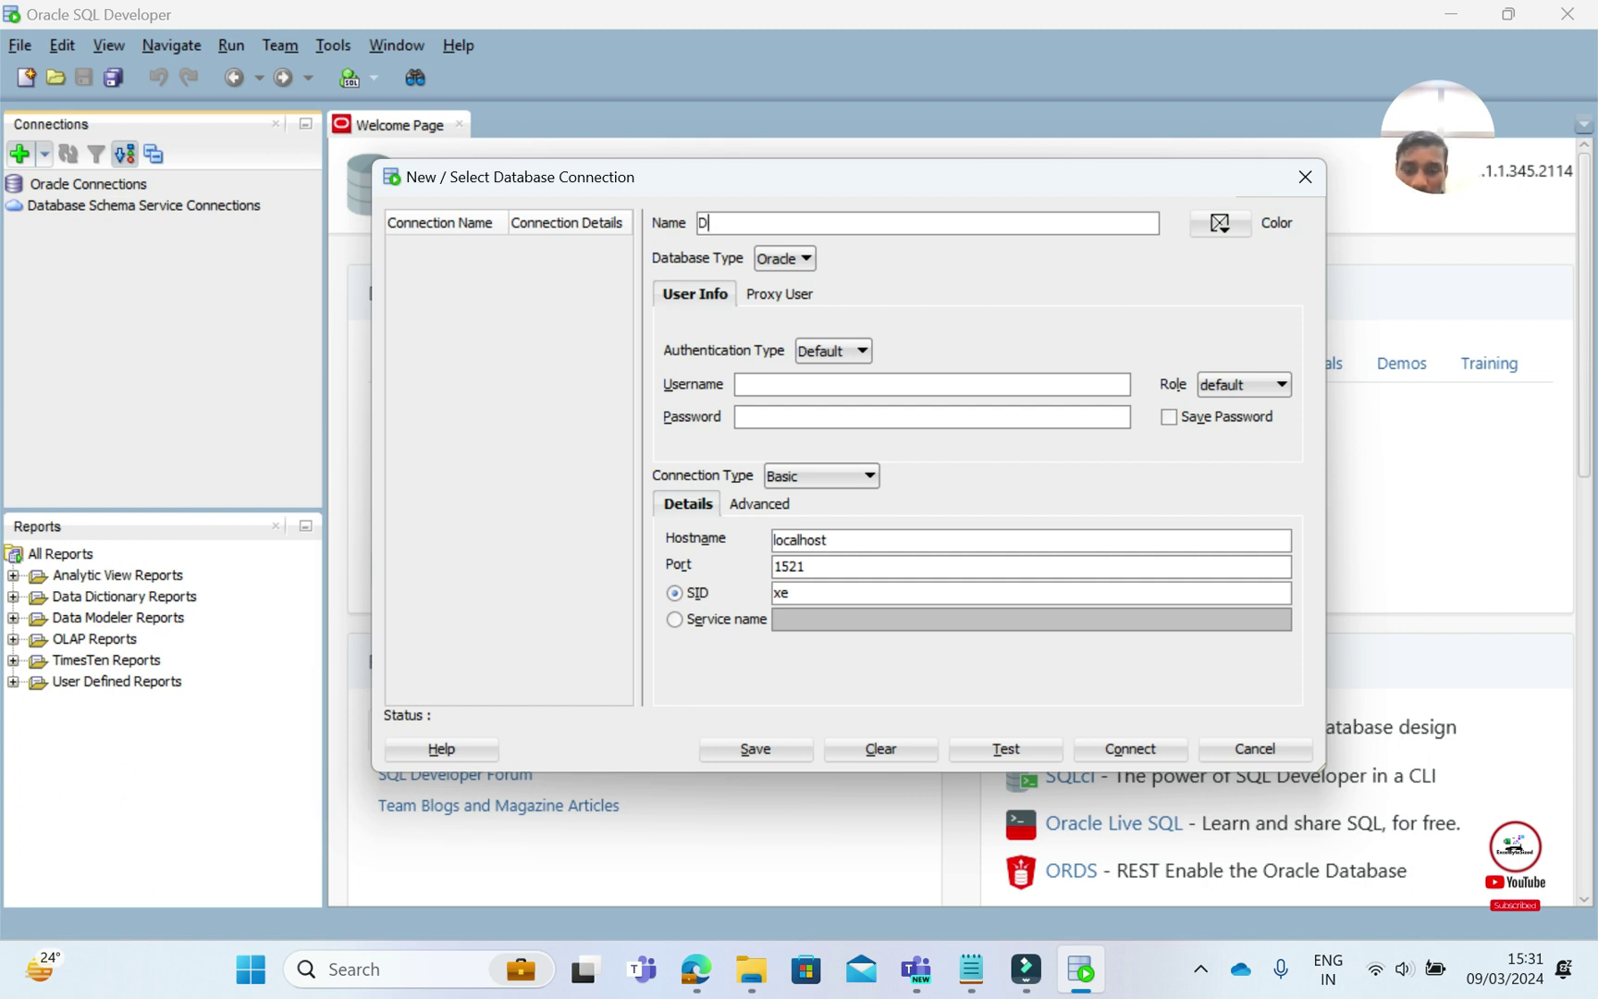
pyautogui.write('o_Dev')
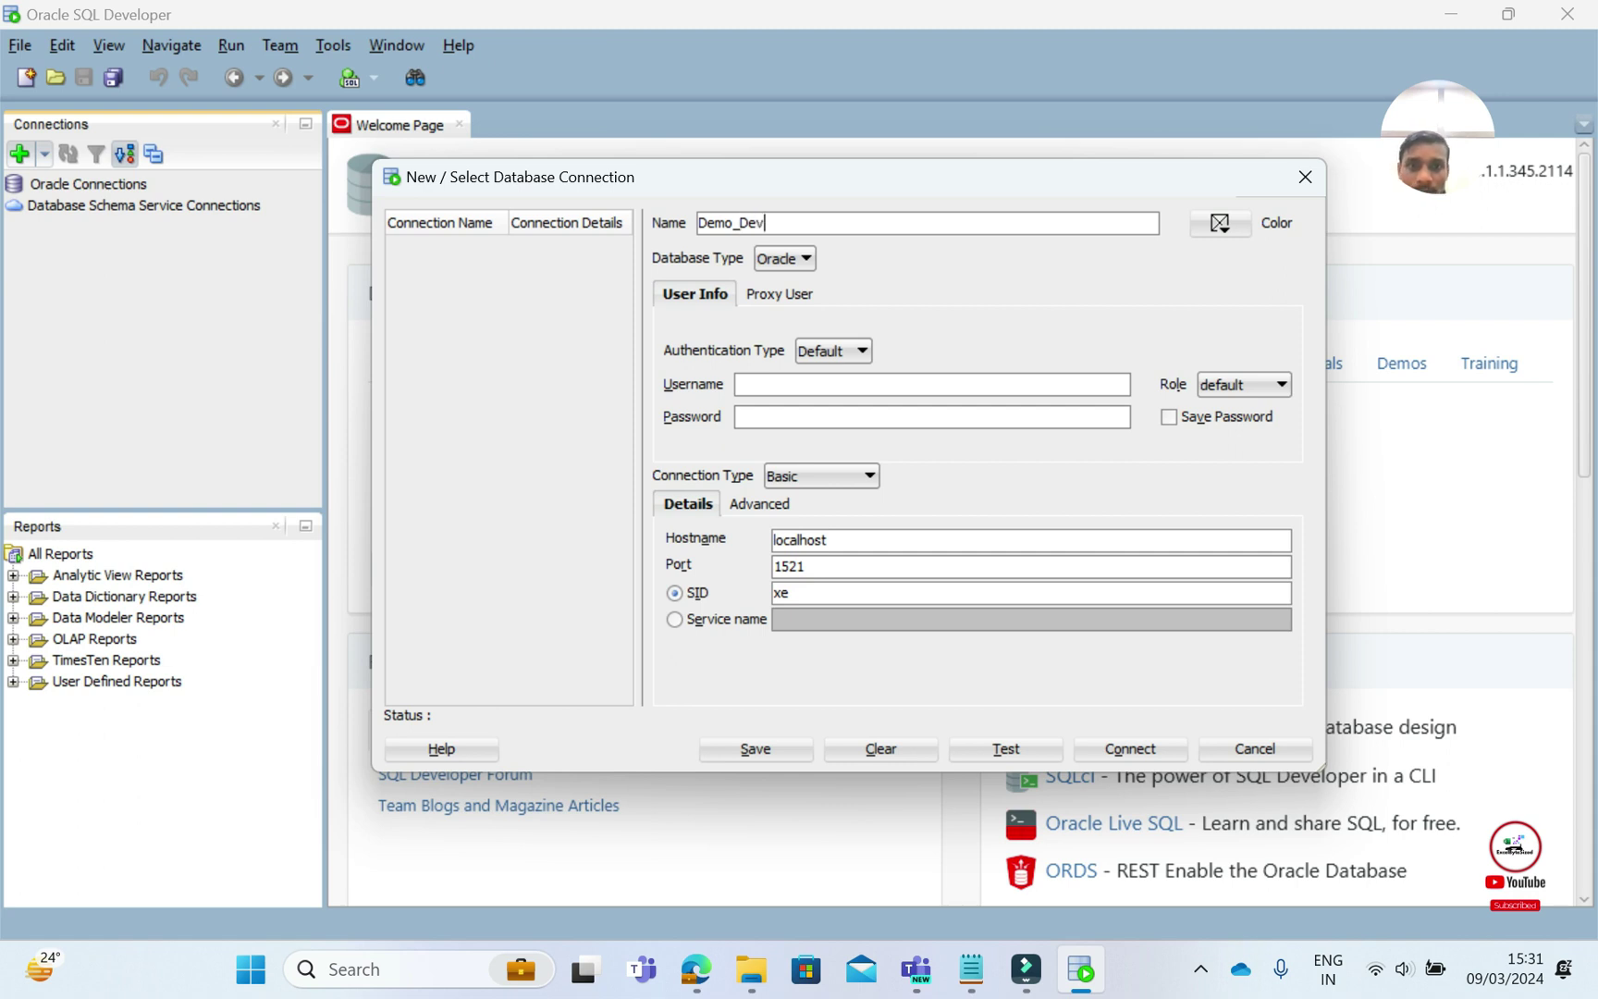
pyautogui.click(760, 384)
pyautogui.write('system')
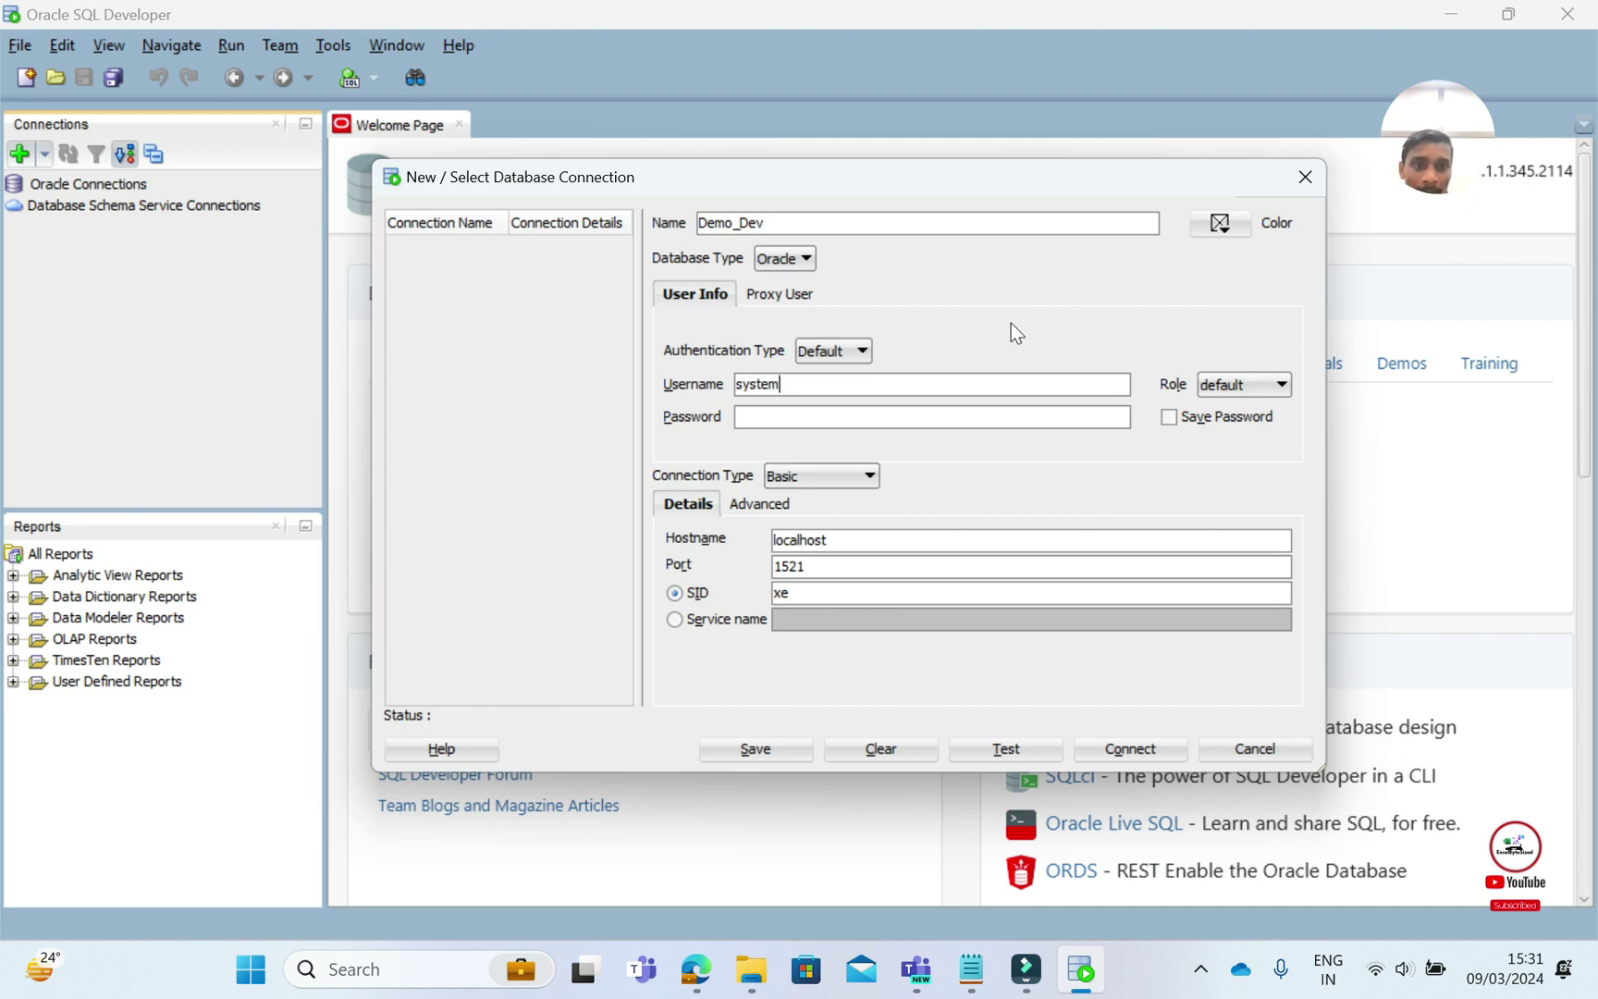
pyautogui.click(765, 418)
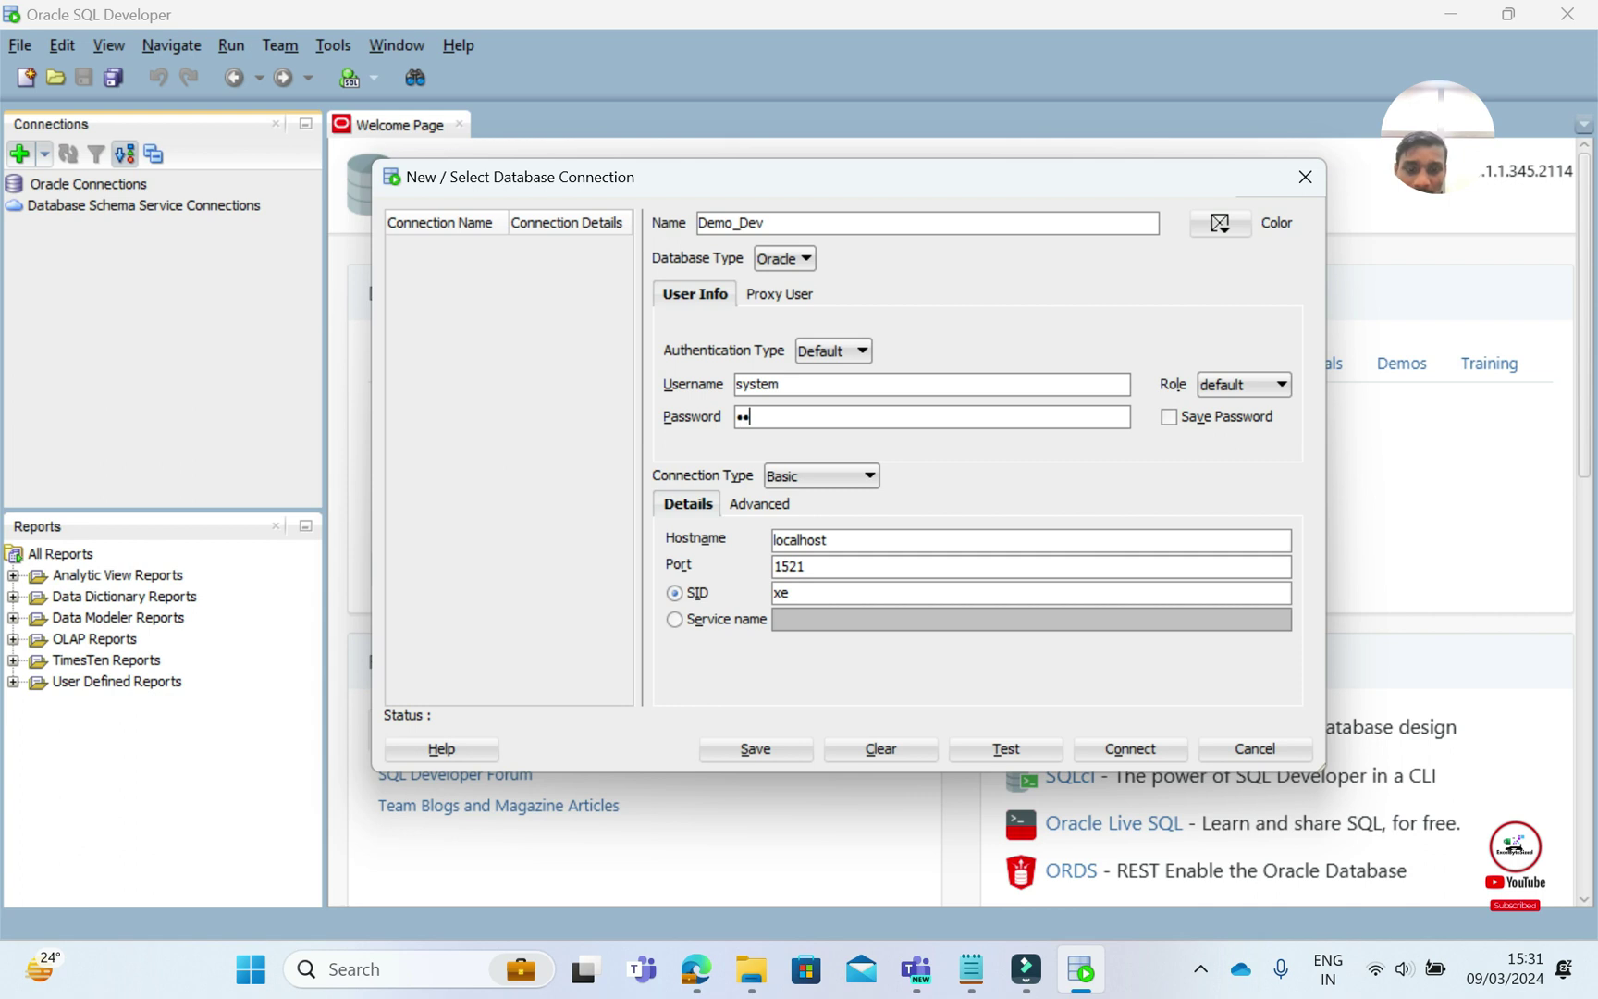
pyautogui.press('BackSpace')
pyautogui.press('BackSpace')
pyautogui.press('BackSpace')
pyautogui.press('BackSpace')
pyautogui.press('BackSpace')
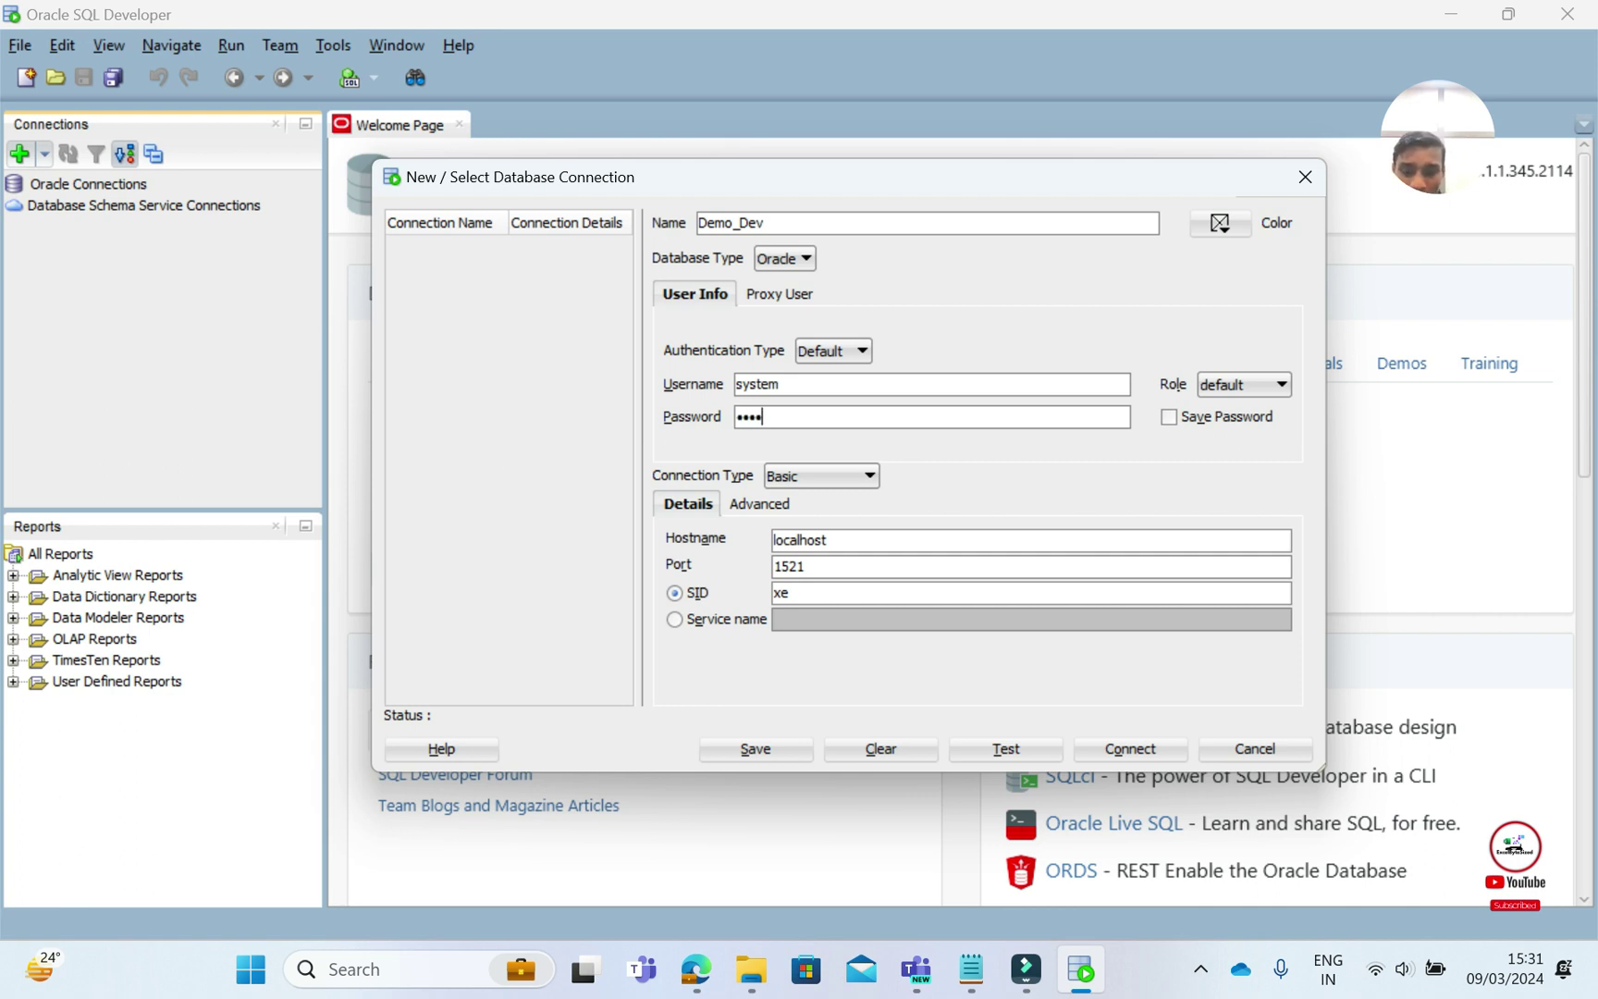
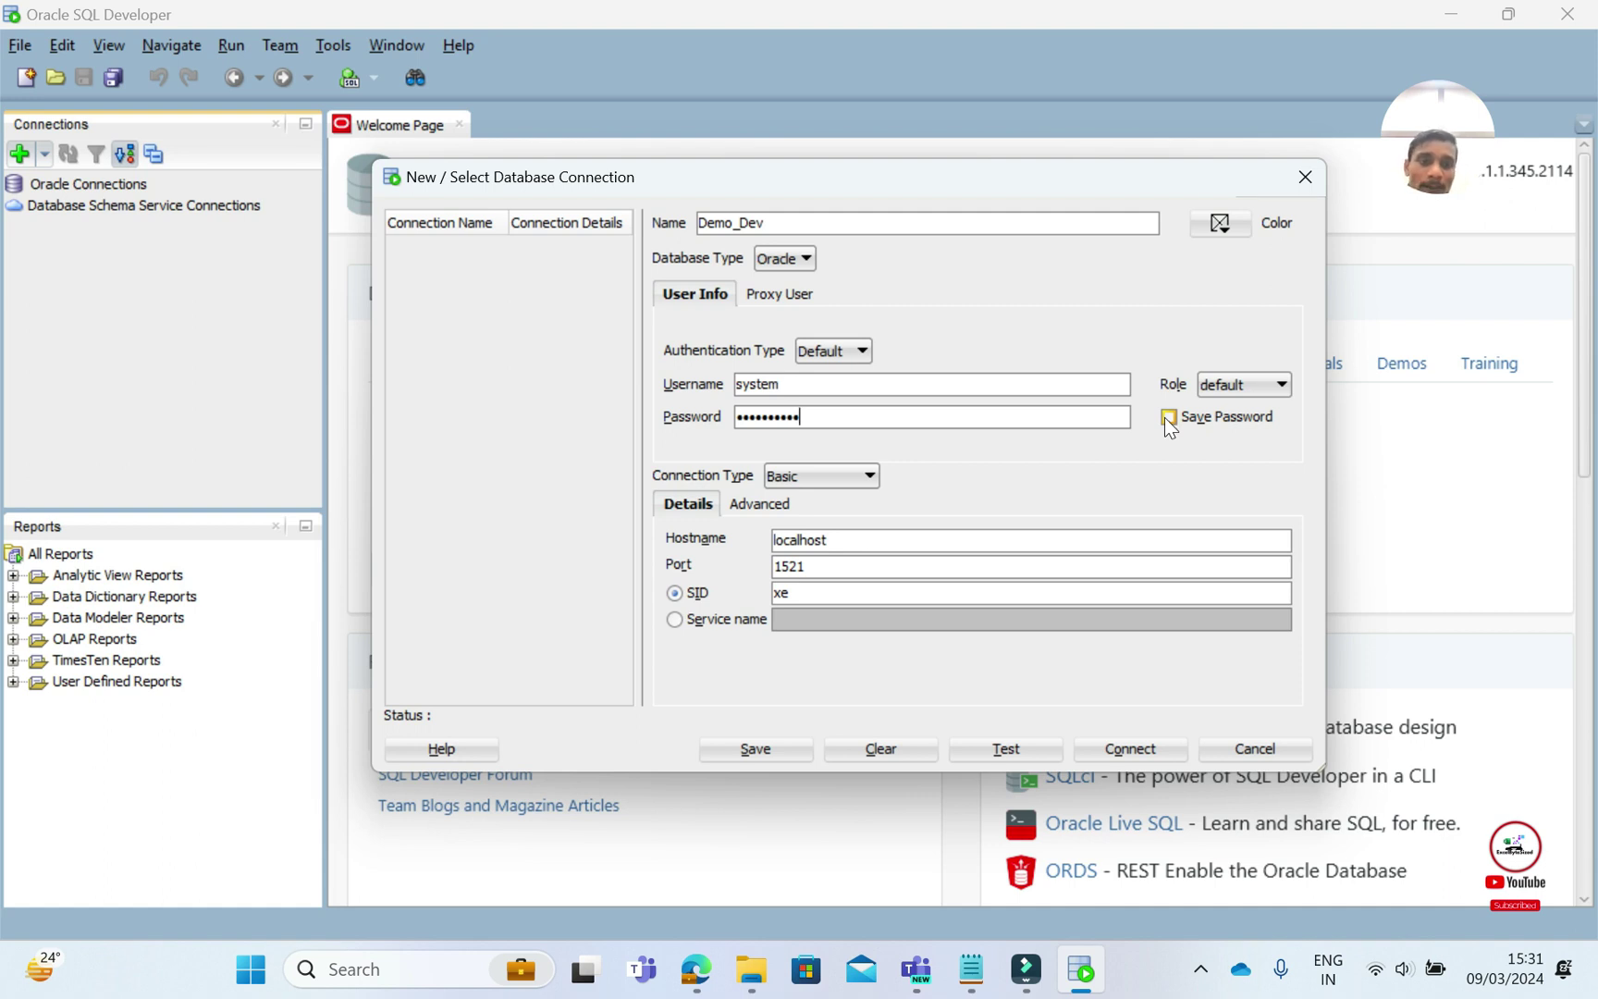
pyautogui.click(1168, 418)
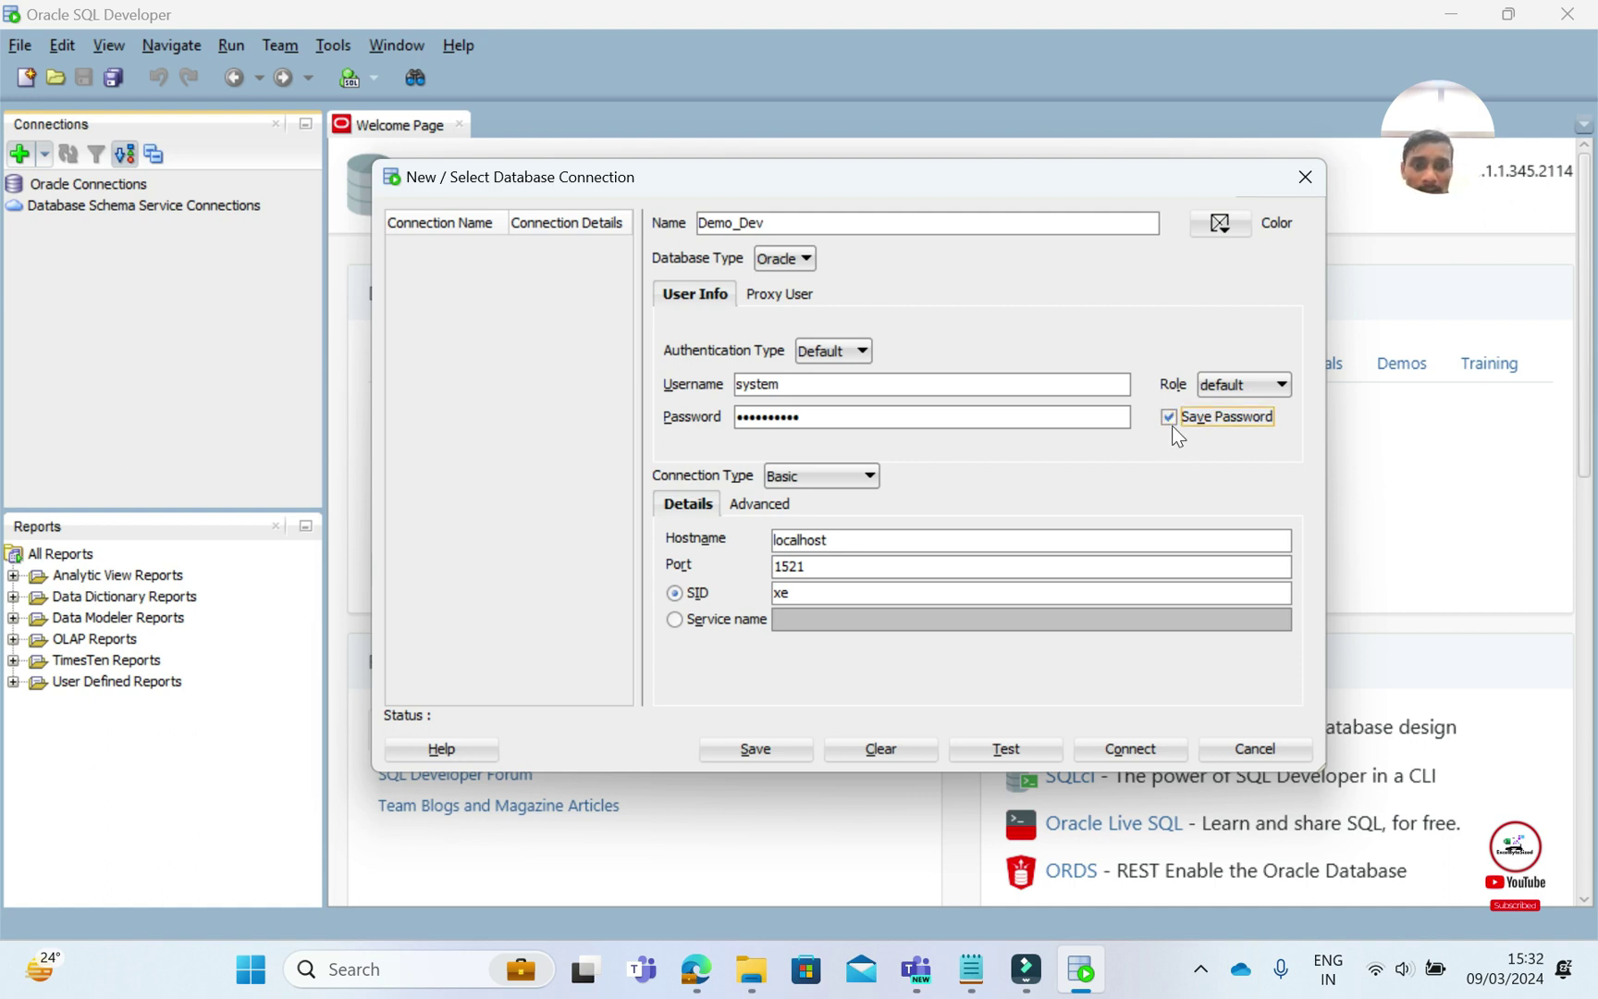
pyautogui.click(852, 539)
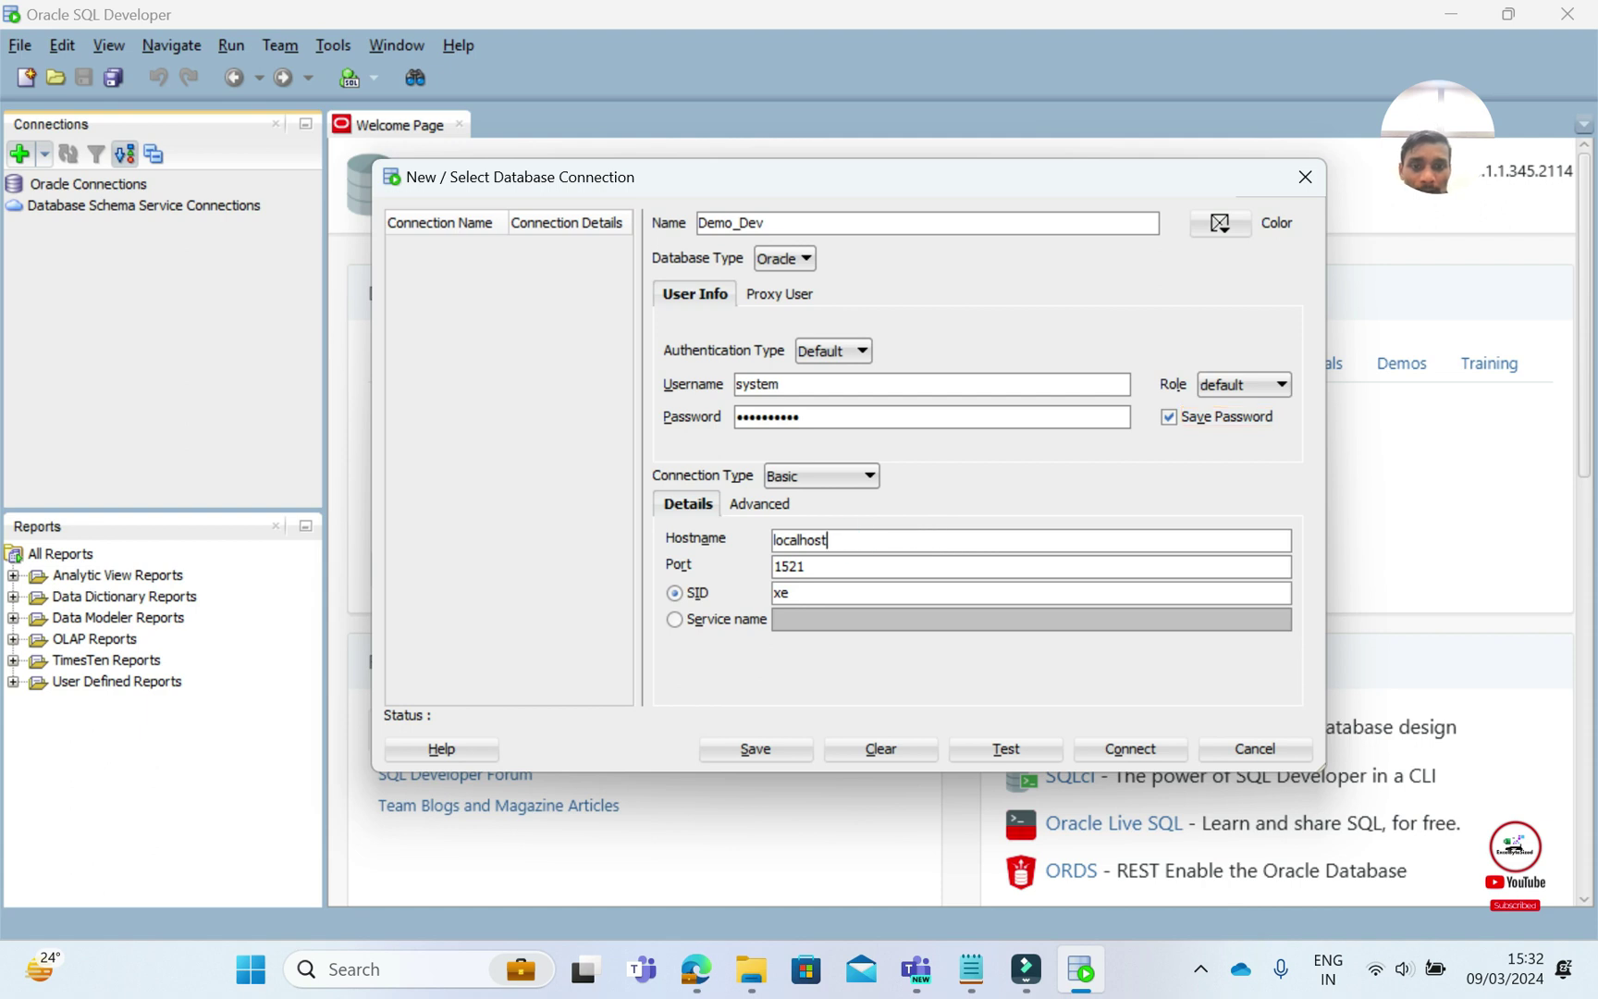
# Set the hostname to 192.168.10.26 and switch to Service name orcl
pyautogui.press('BackSpace')
pyautogui.press('BackSpace')
pyautogui.press('BackSpace')
pyautogui.press('BackSpace')
pyautogui.press('BackSpace')
pyautogui.press('BackSpace')
pyautogui.press('BackSpace')
pyautogui.press('BackSpace')
pyautogui.press('BackSpace')
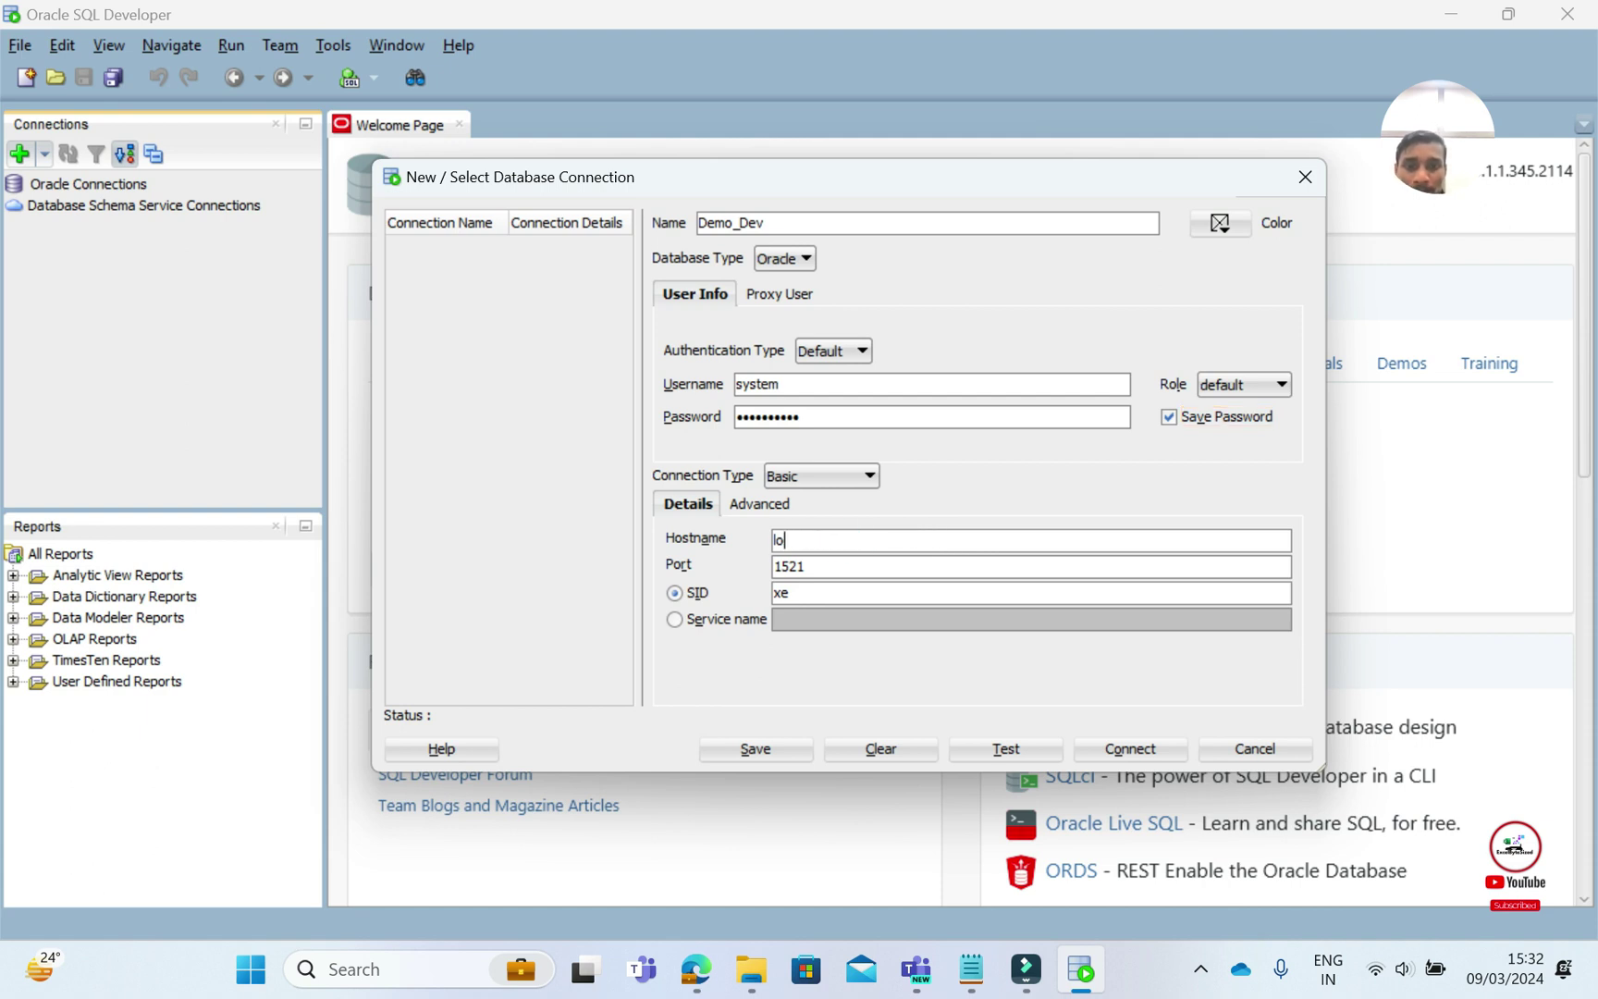
pyautogui.write('192.')
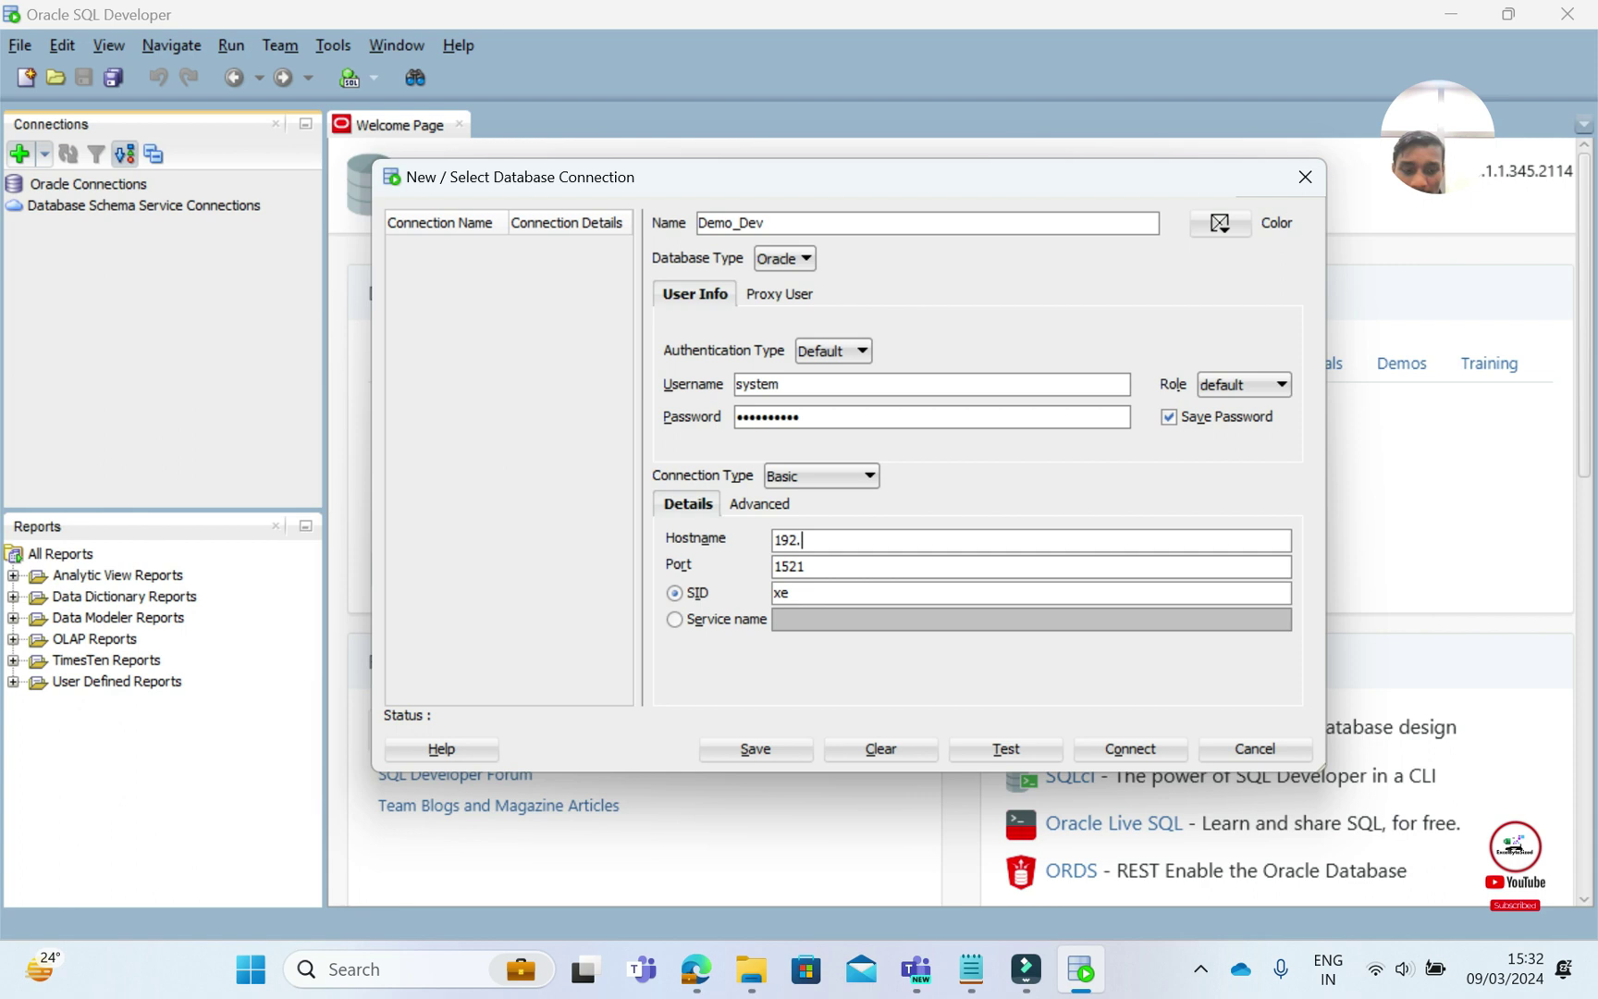
pyautogui.write('168.10.26')
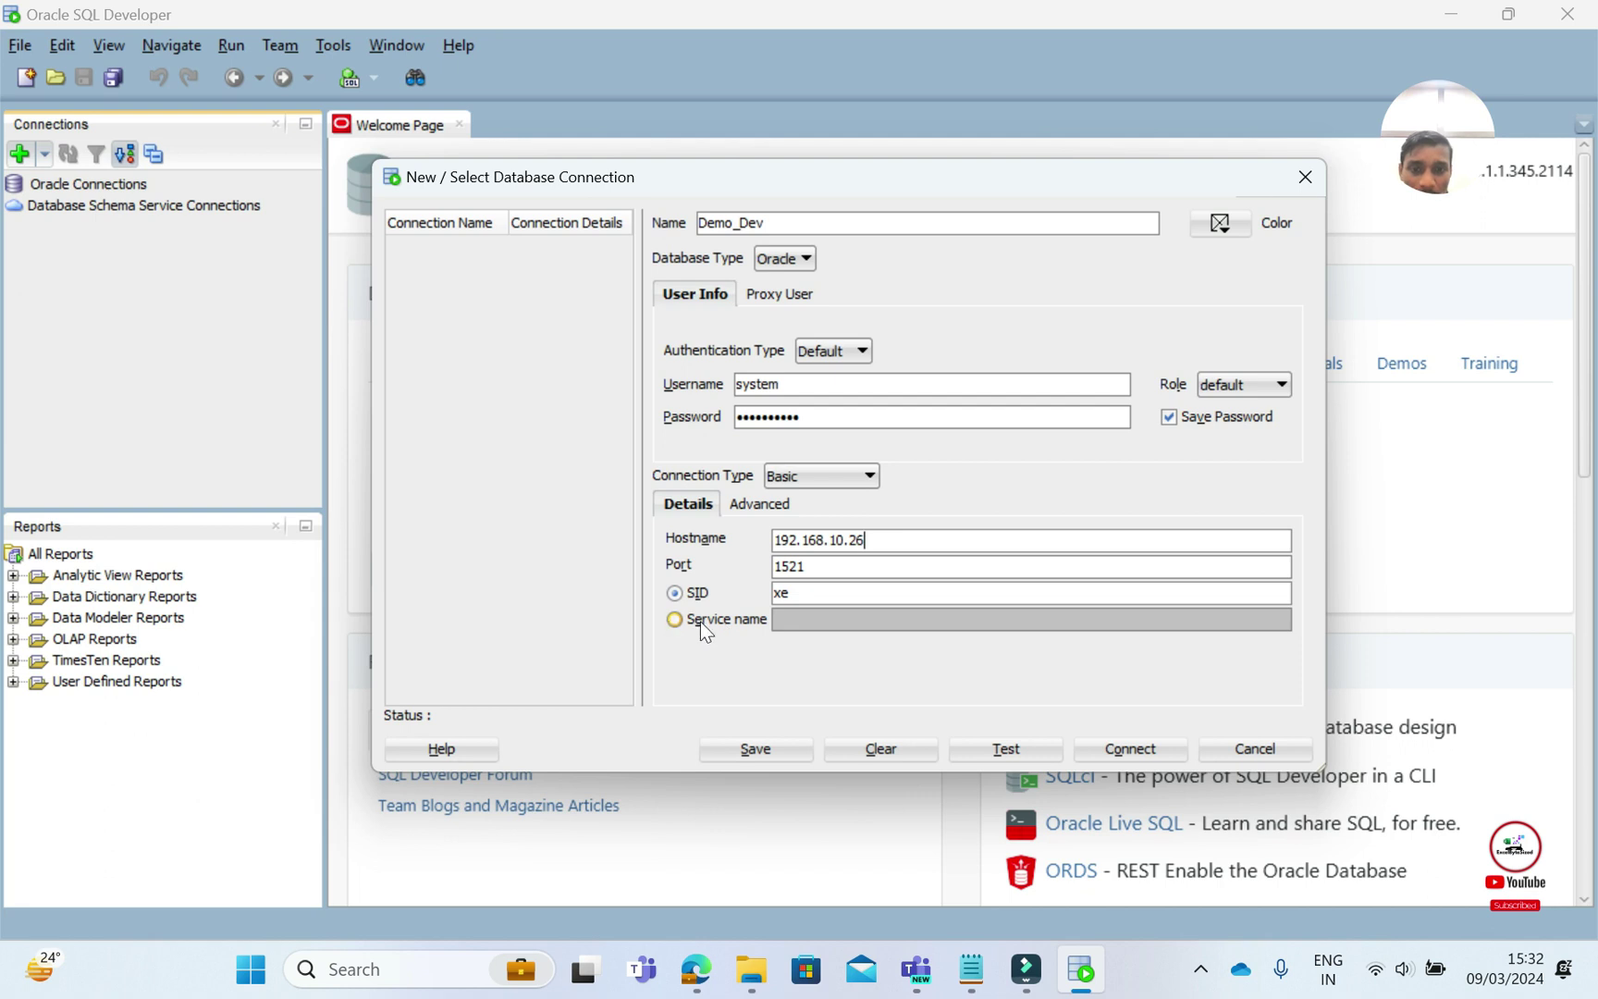
pyautogui.click(673, 619)
pyautogui.click(803, 619)
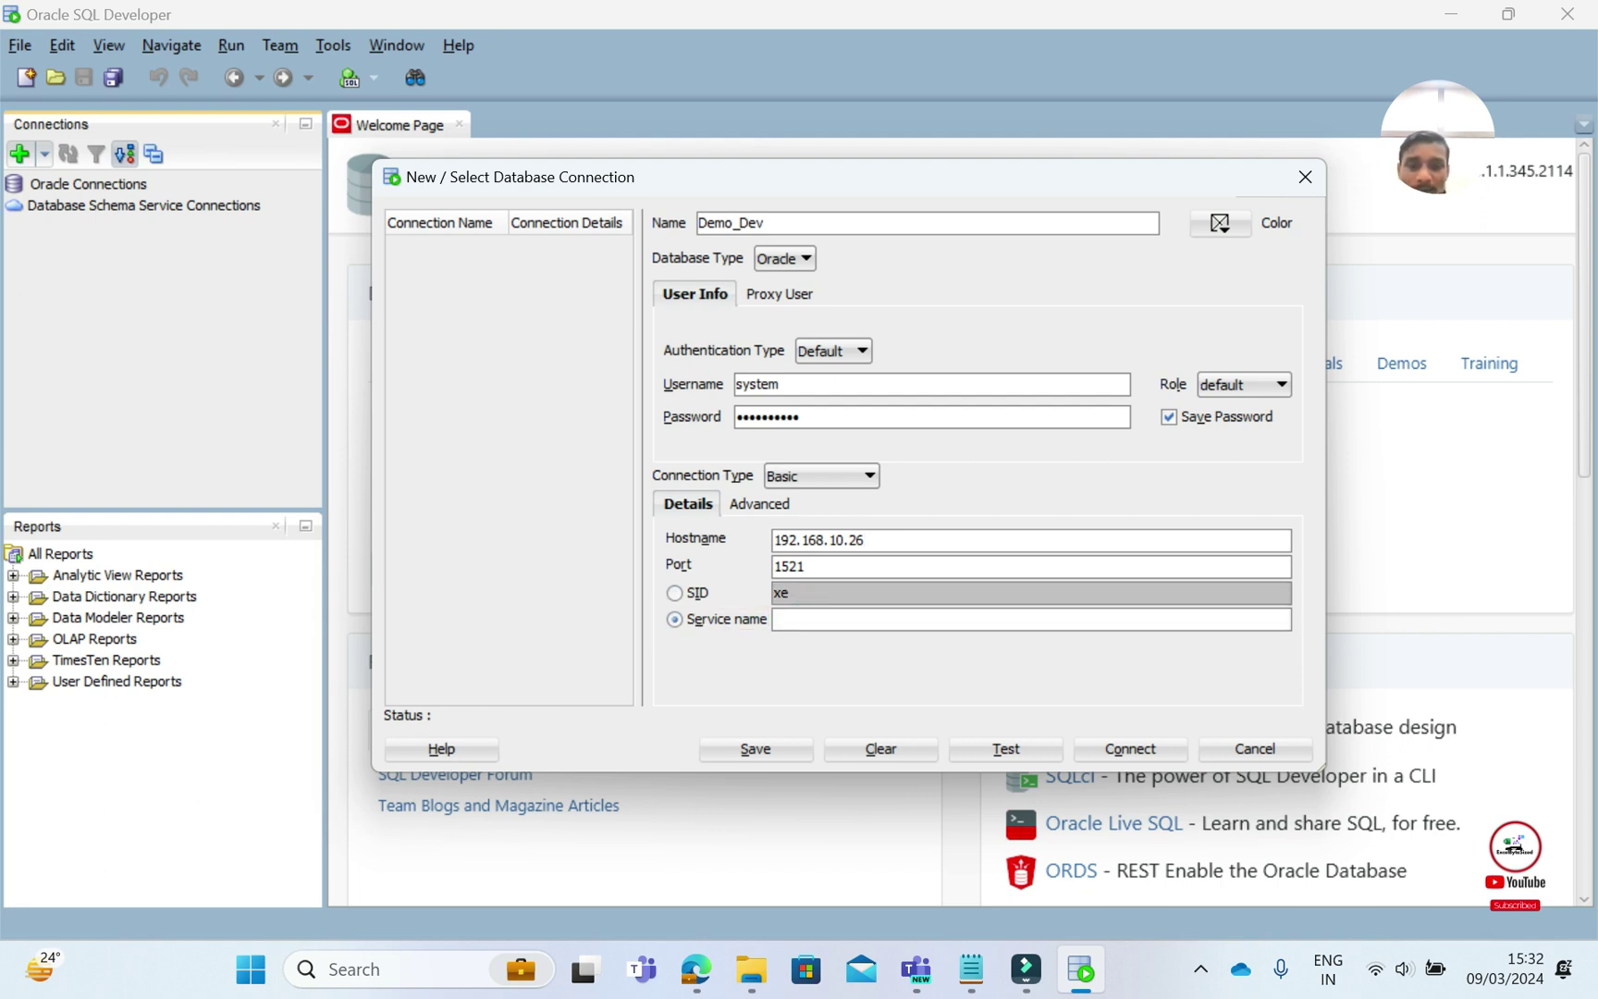
pyautogui.write('orcl')
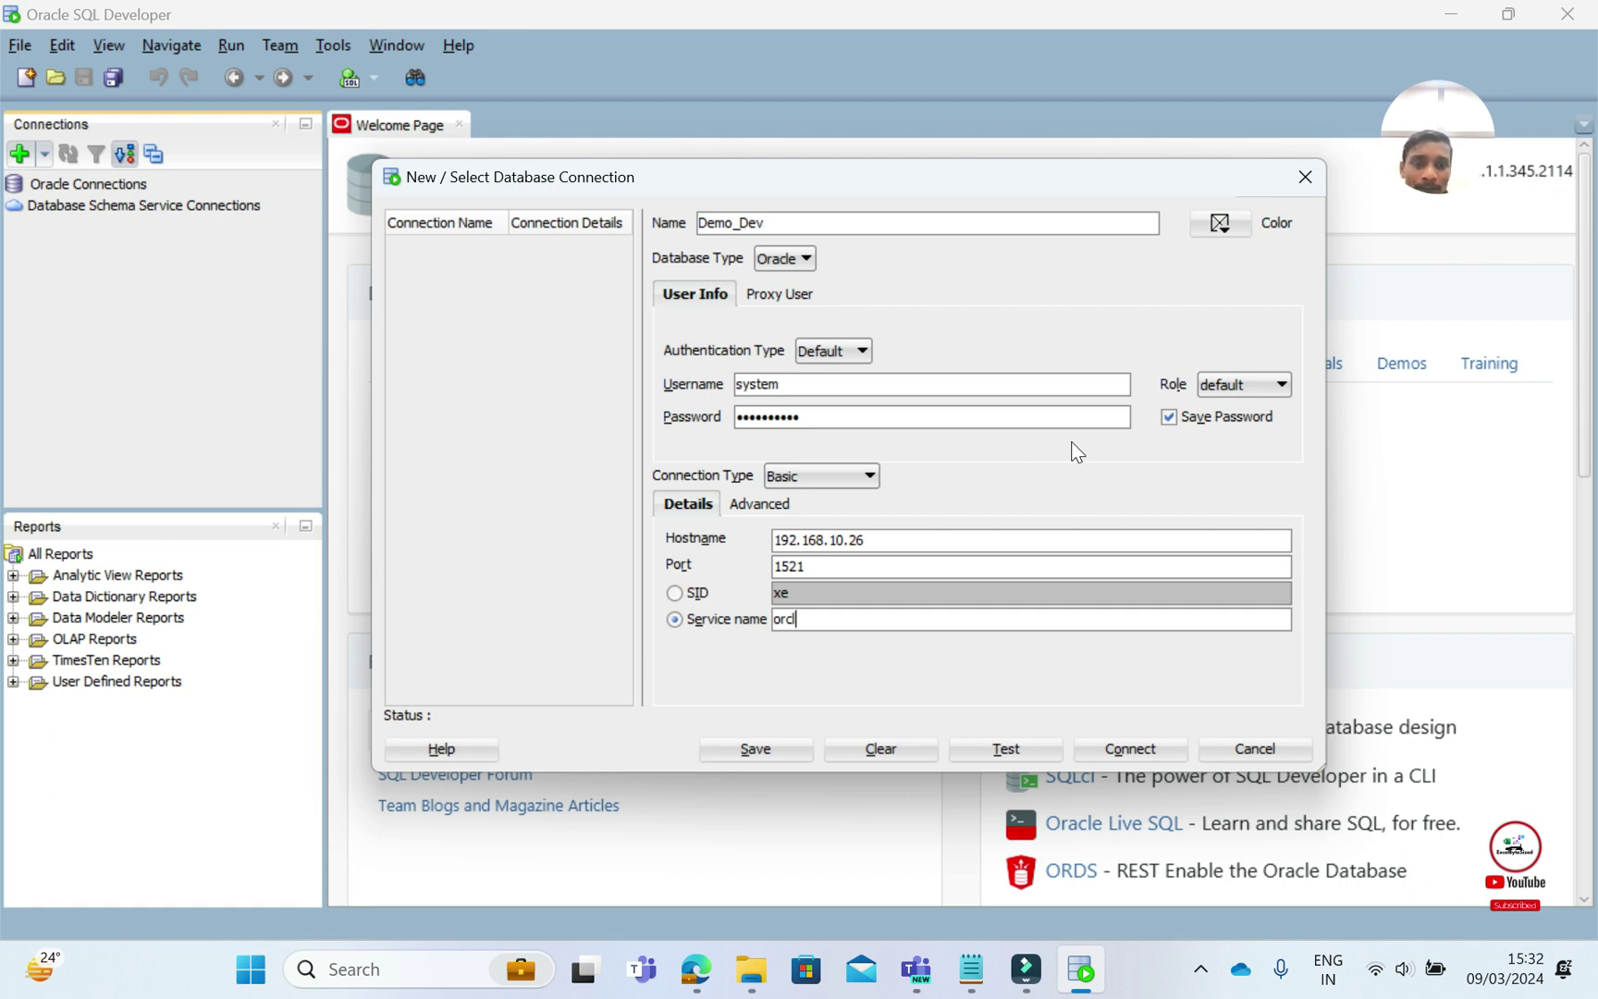
# Test and connect Demo_Dev, expand Tables (Filtered), and open AQ$_INTERNET_AGENT_PRIVS
pyautogui.click(1001, 751)
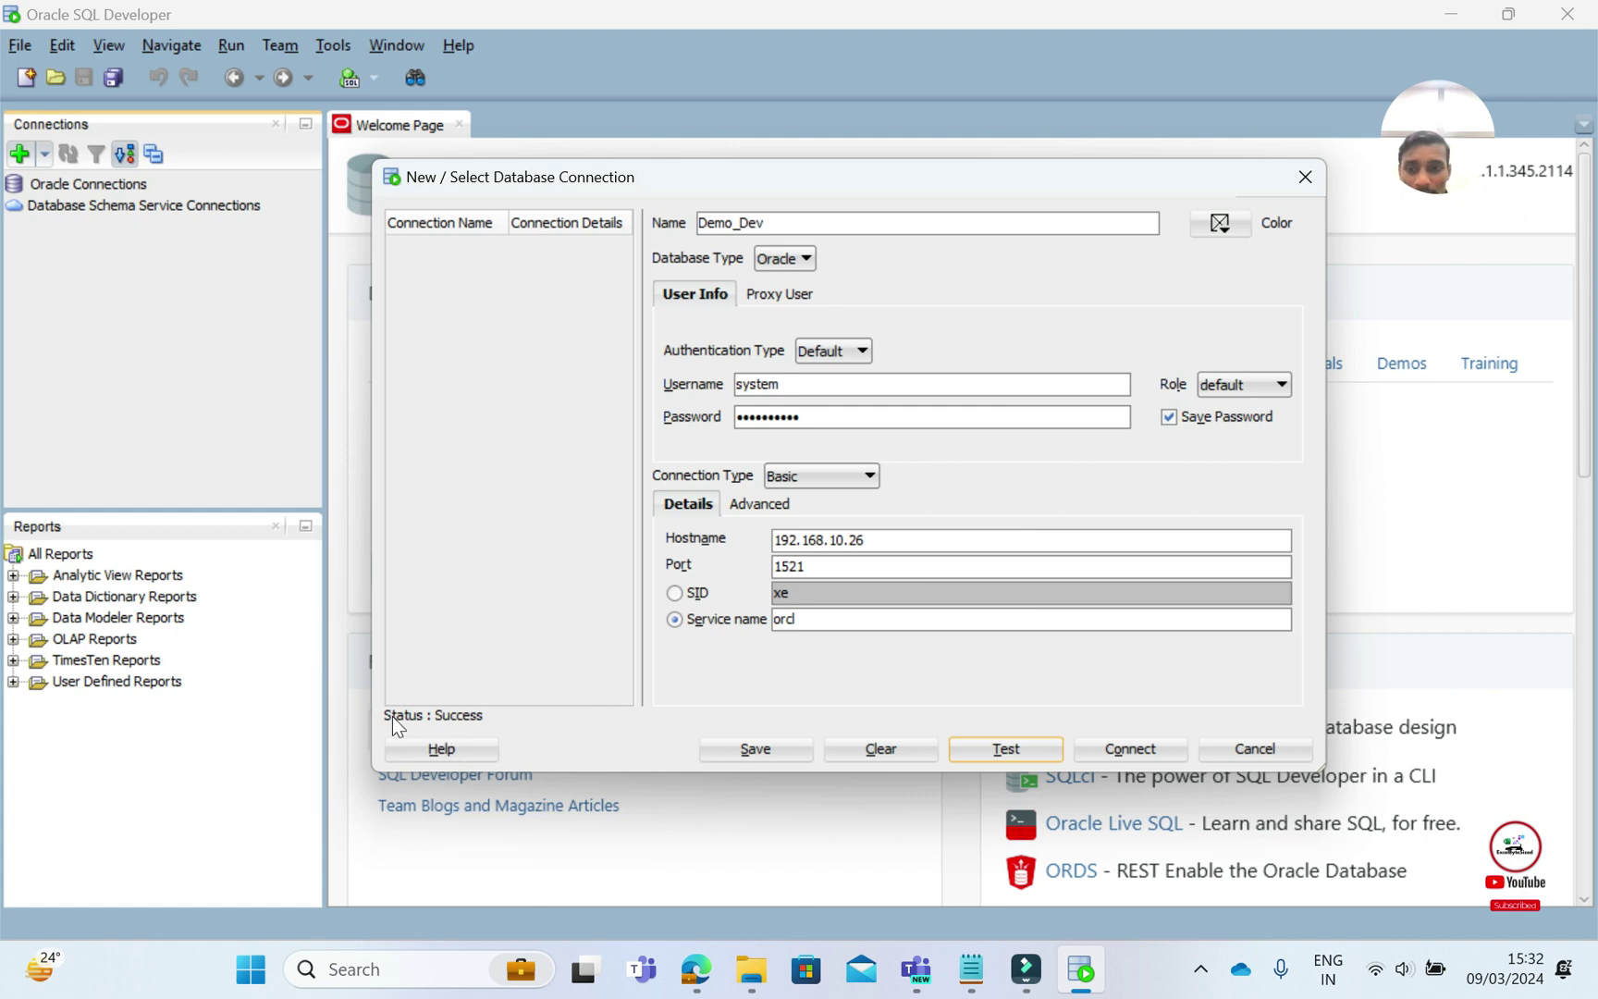
pyautogui.click(1128, 751)
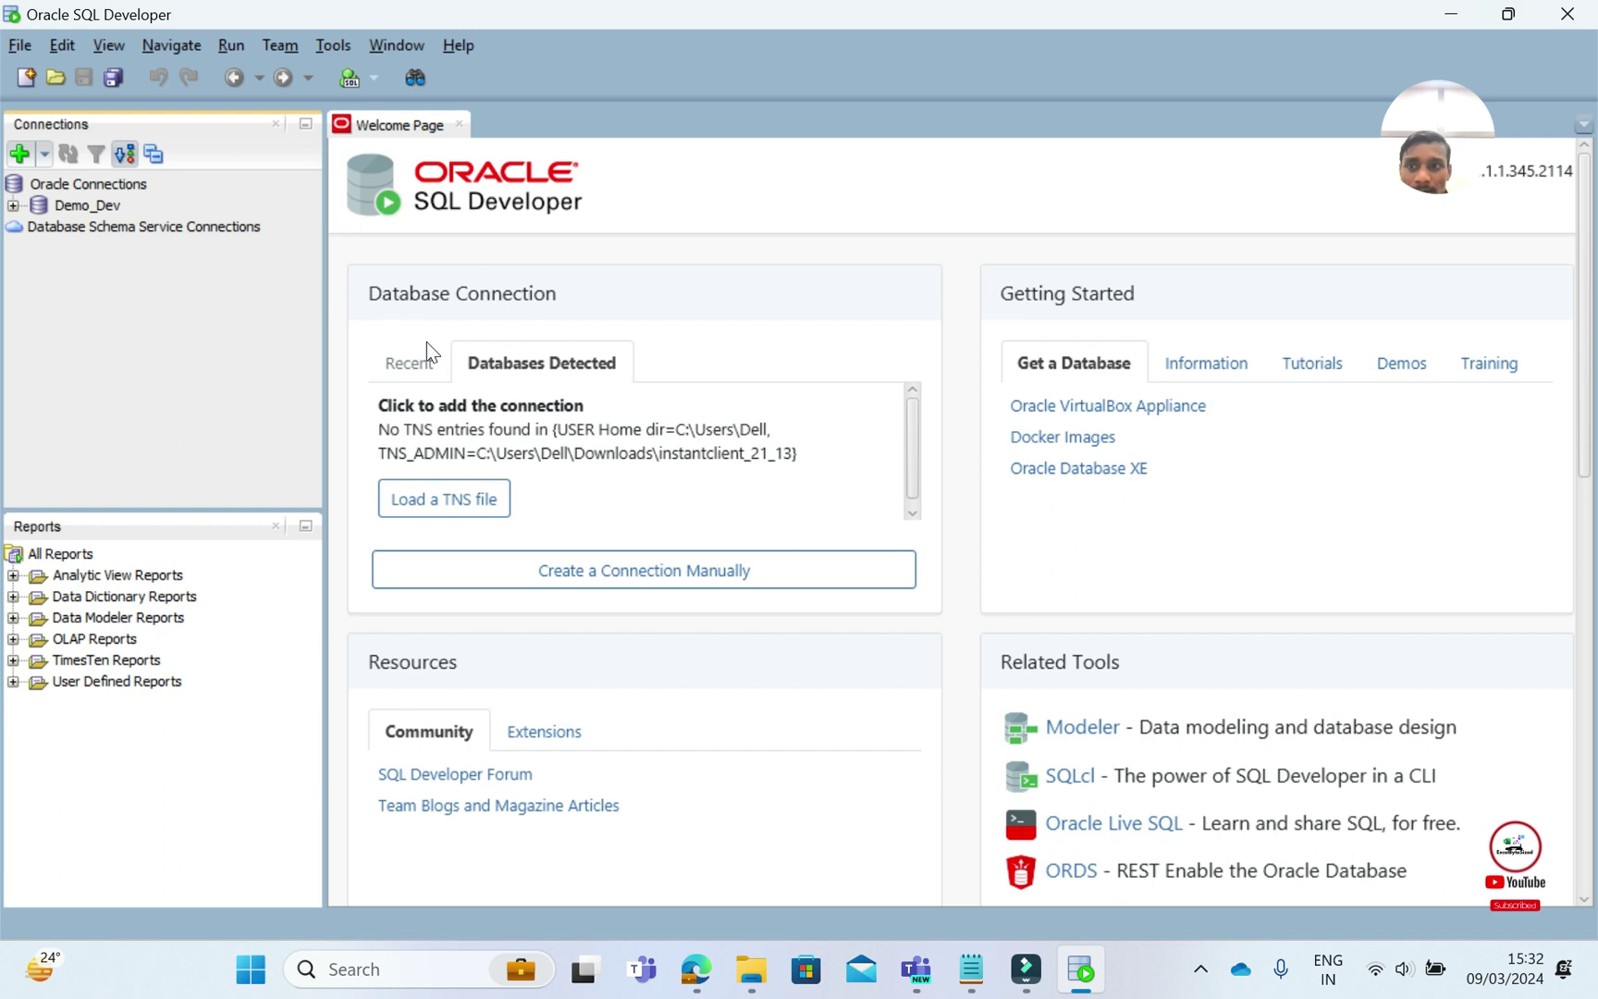
pyautogui.click(14, 206)
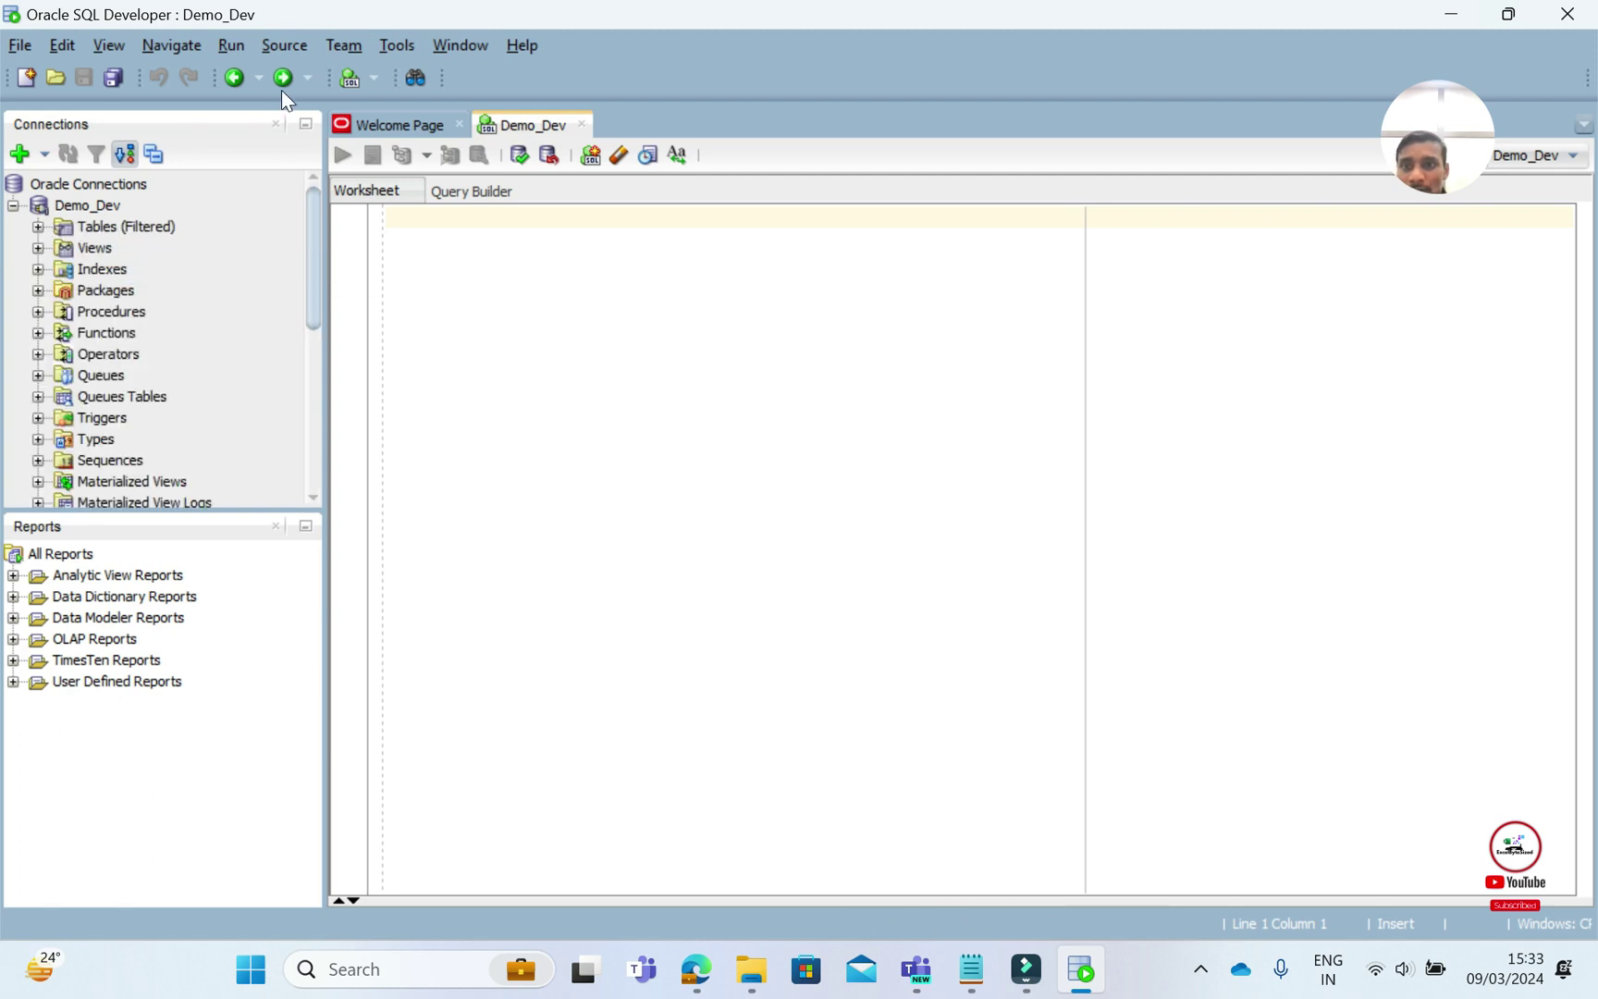
pyautogui.click(37, 227)
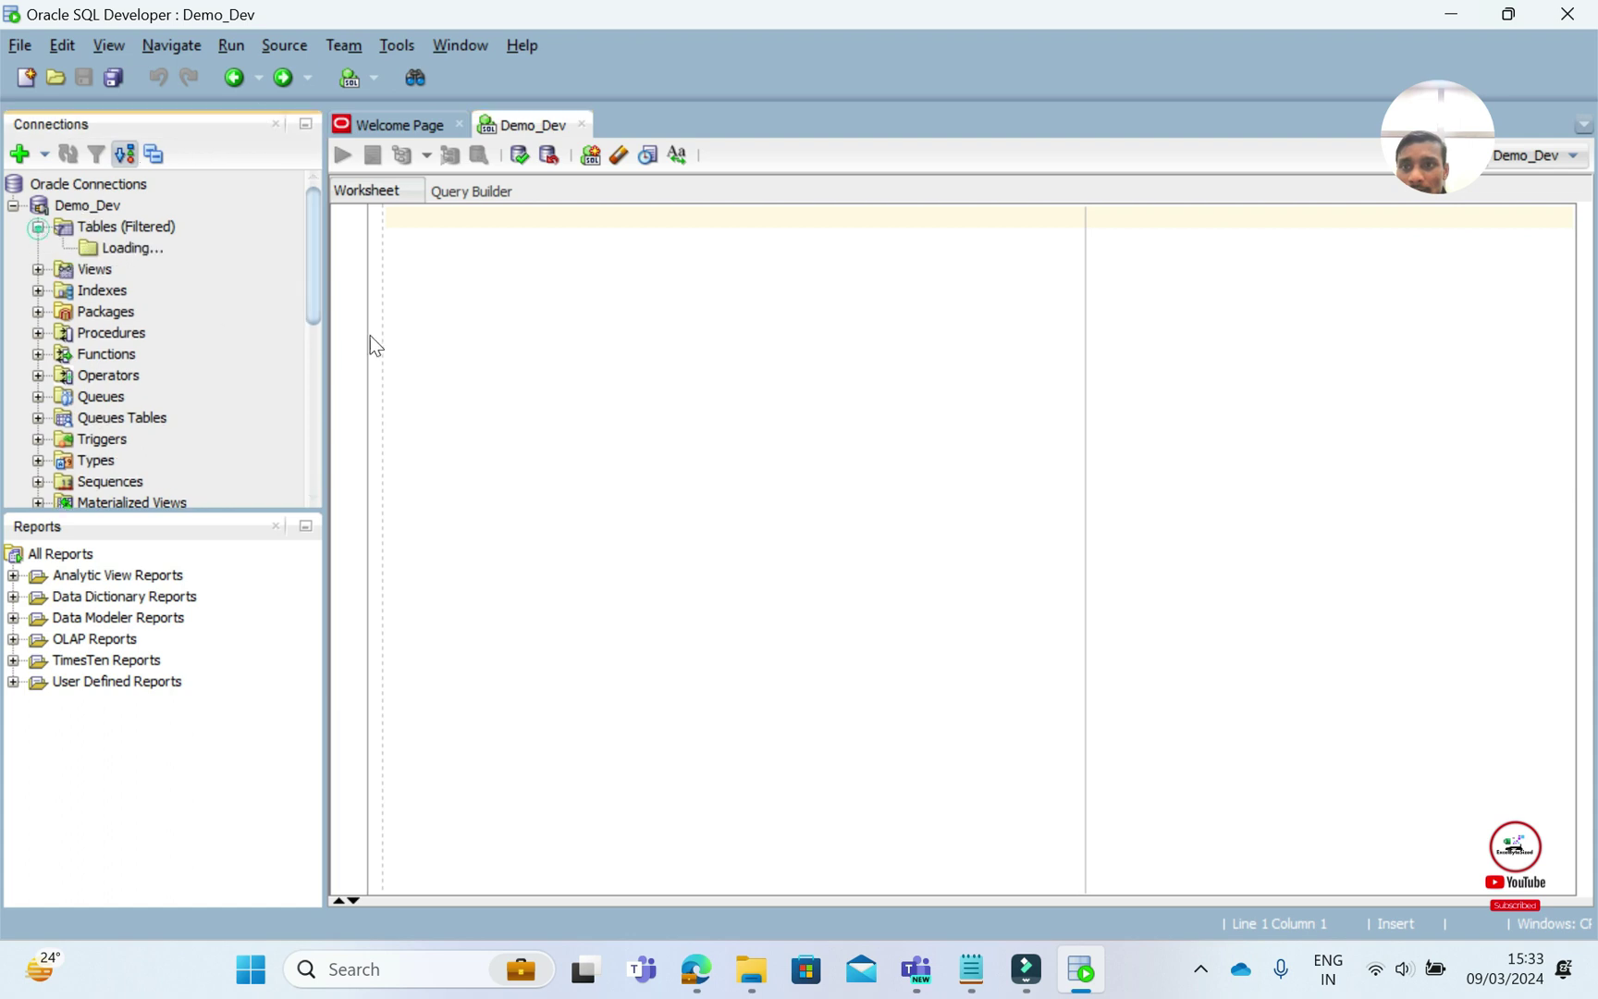
pyautogui.click(190, 249)
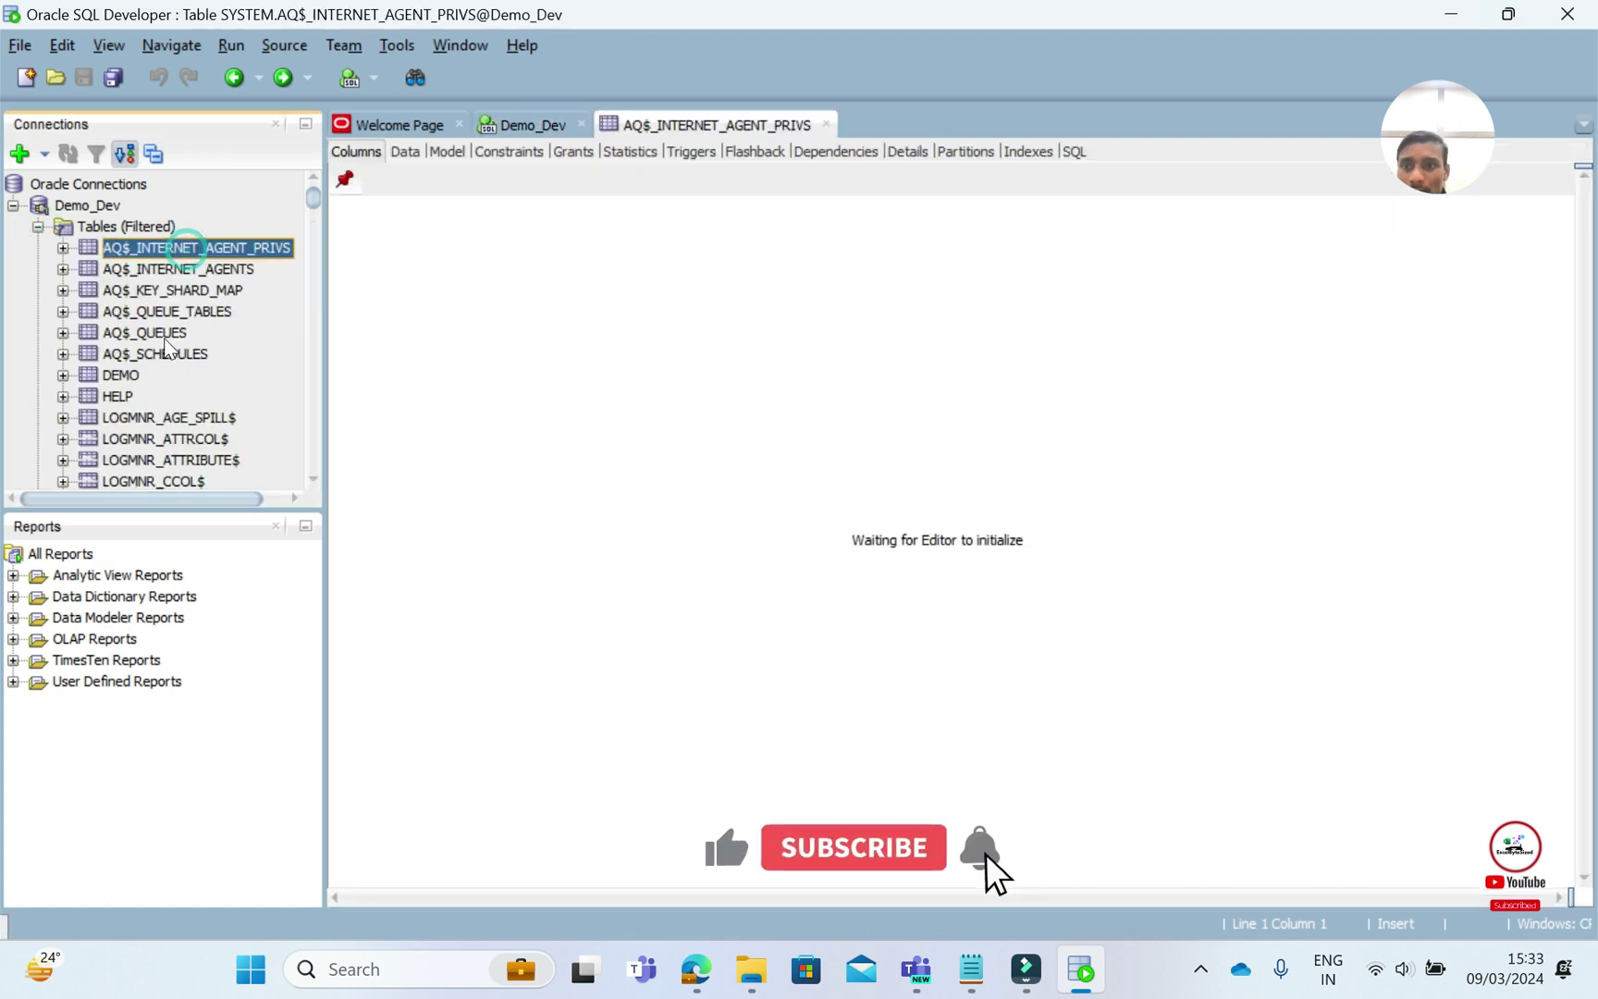